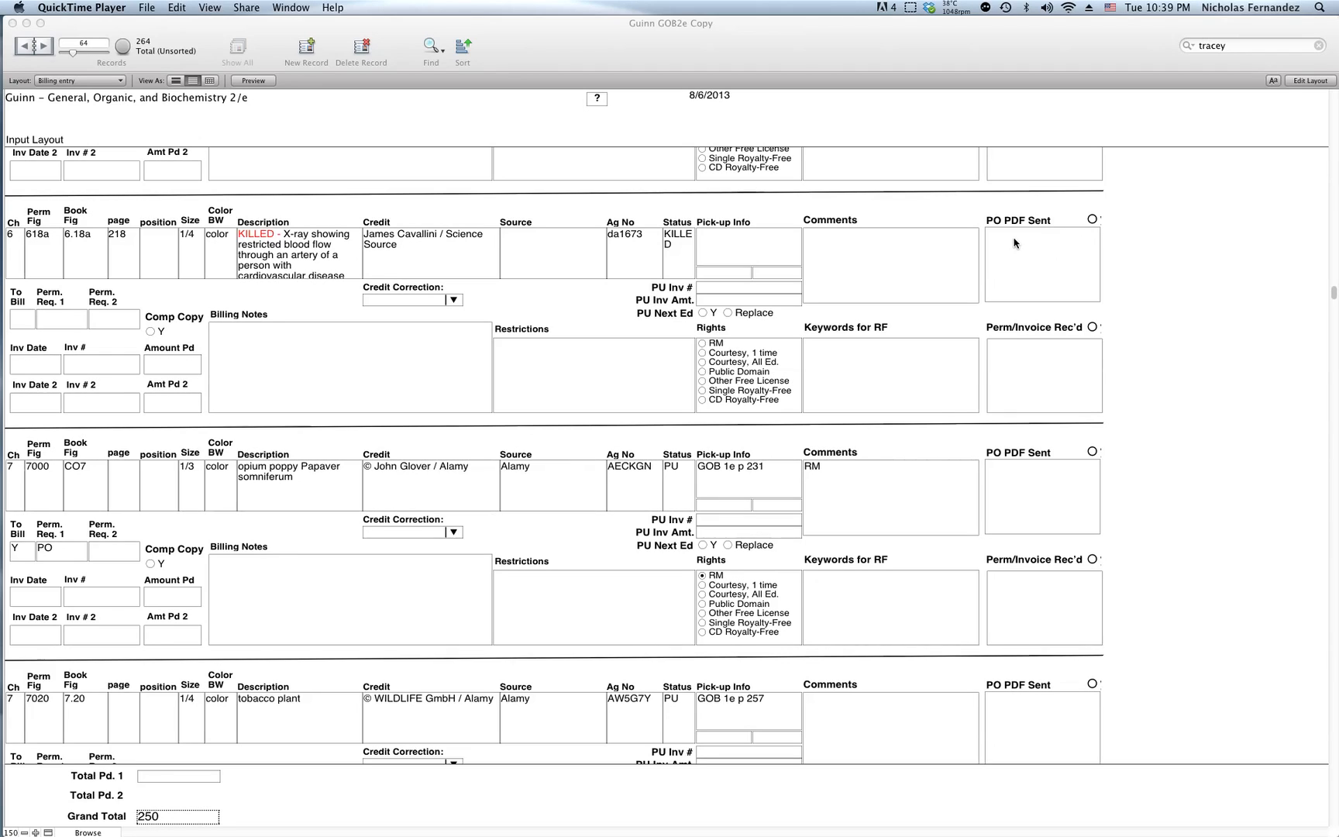
# Find the Foodie Photography record and insert its purchase order PDF from Billing/POs into PO PDF Sent, storing only a reference to the file
pyautogui.click(1234, 46)
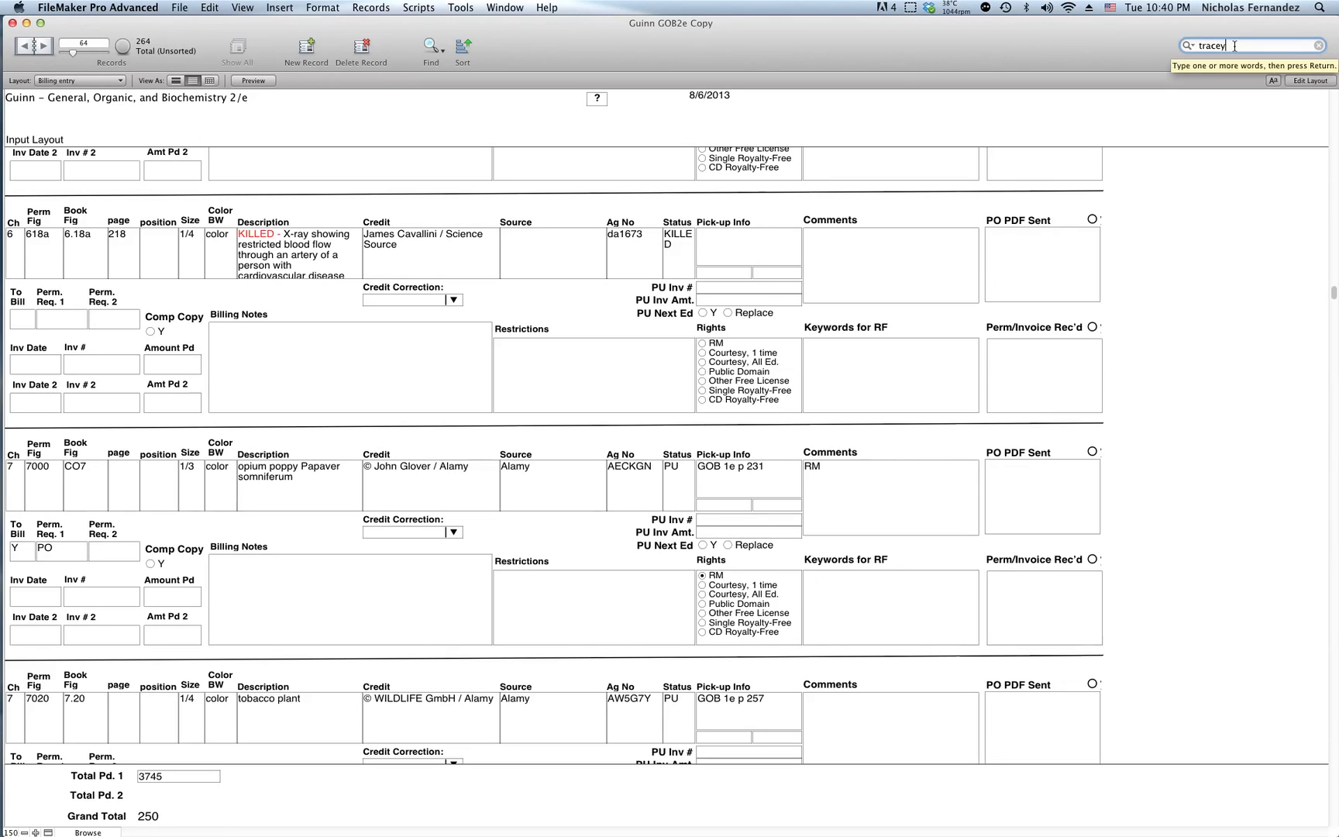
pyautogui.press('Return')
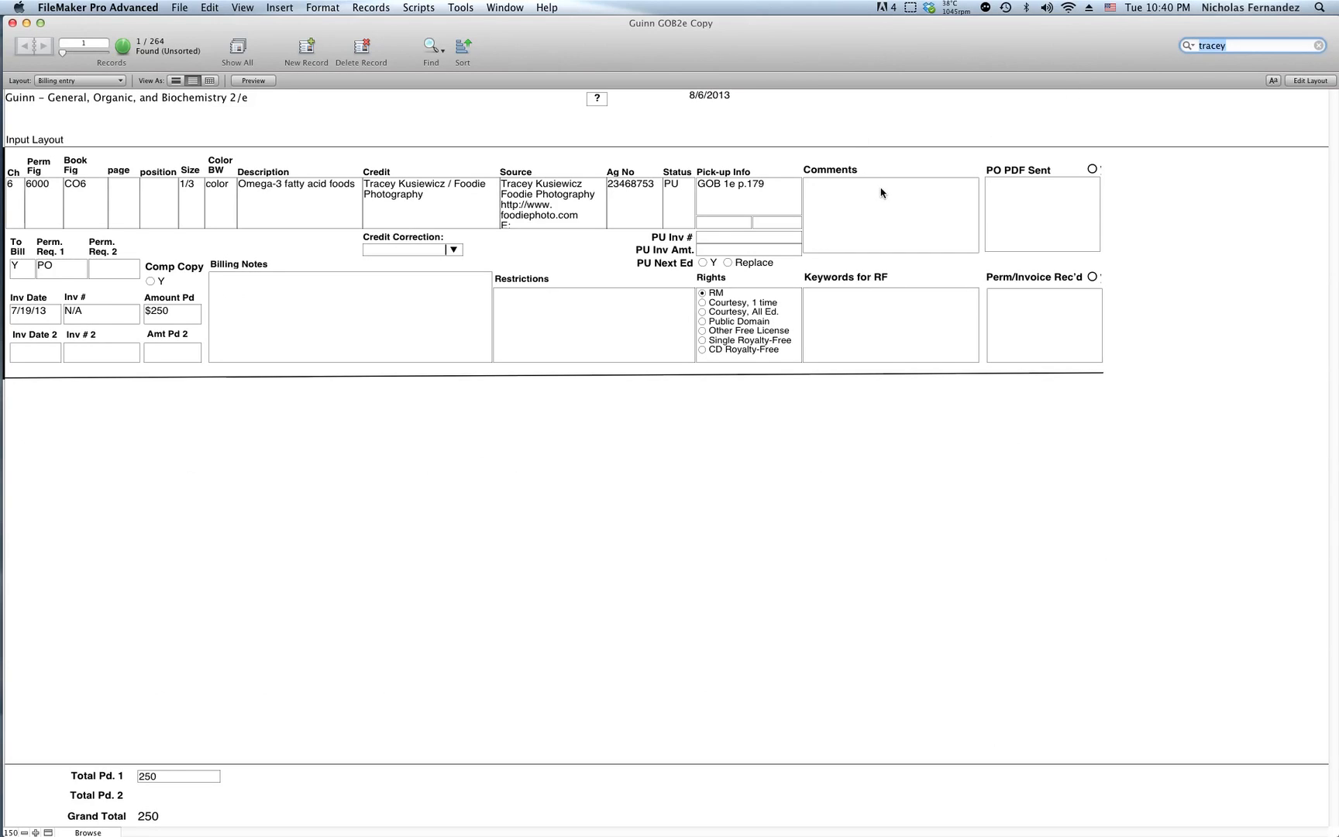
pyautogui.click(1035, 232)
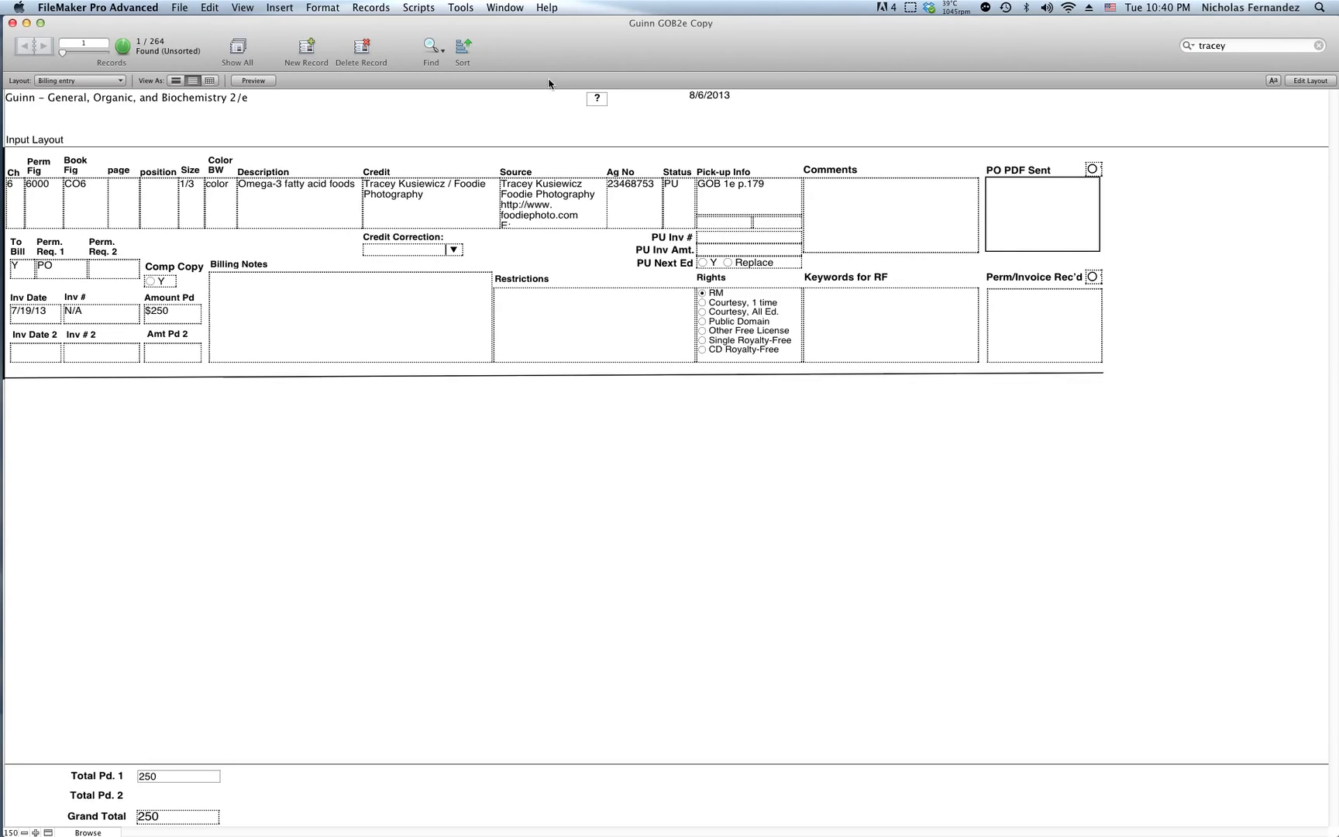
pyautogui.click(295, 9)
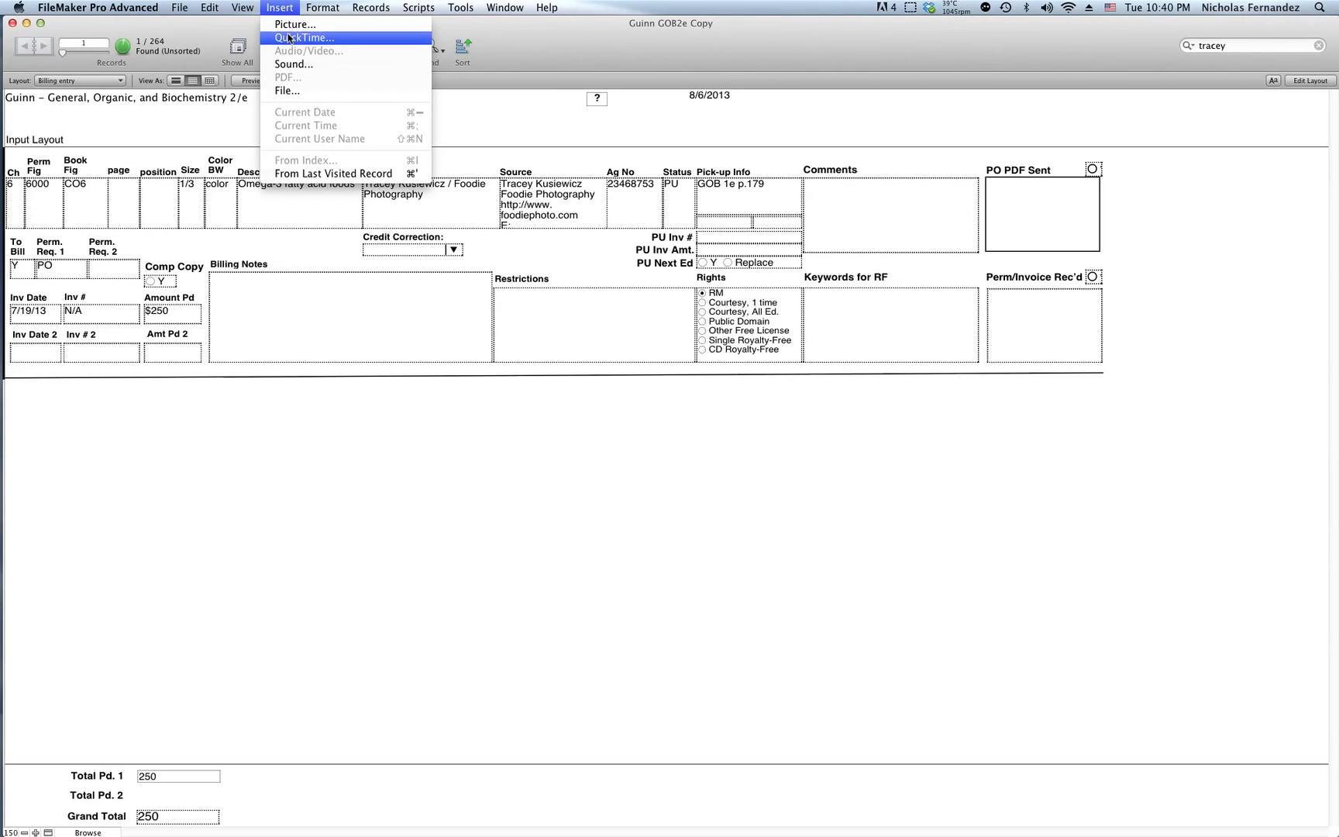
pyautogui.click(294, 92)
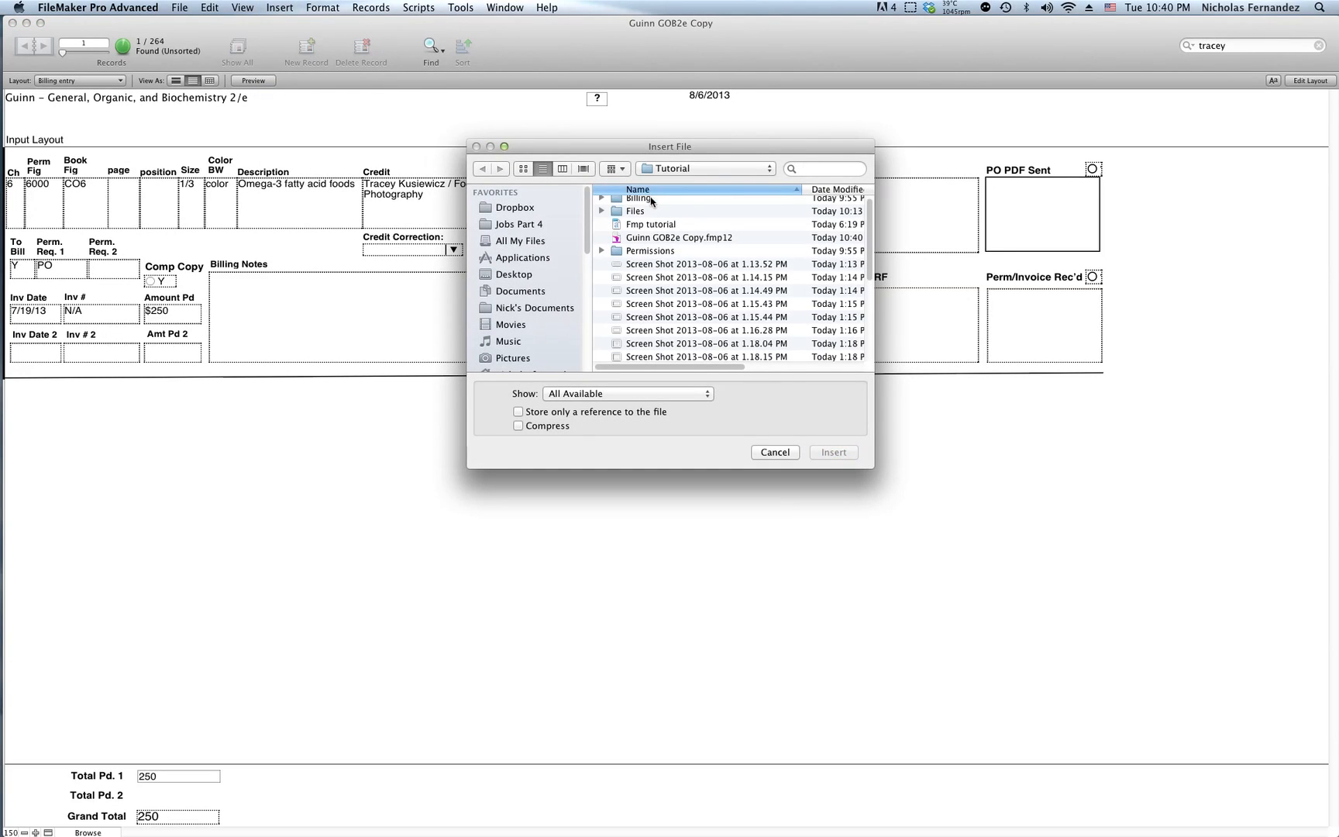
pyautogui.doubleClick(648, 203)
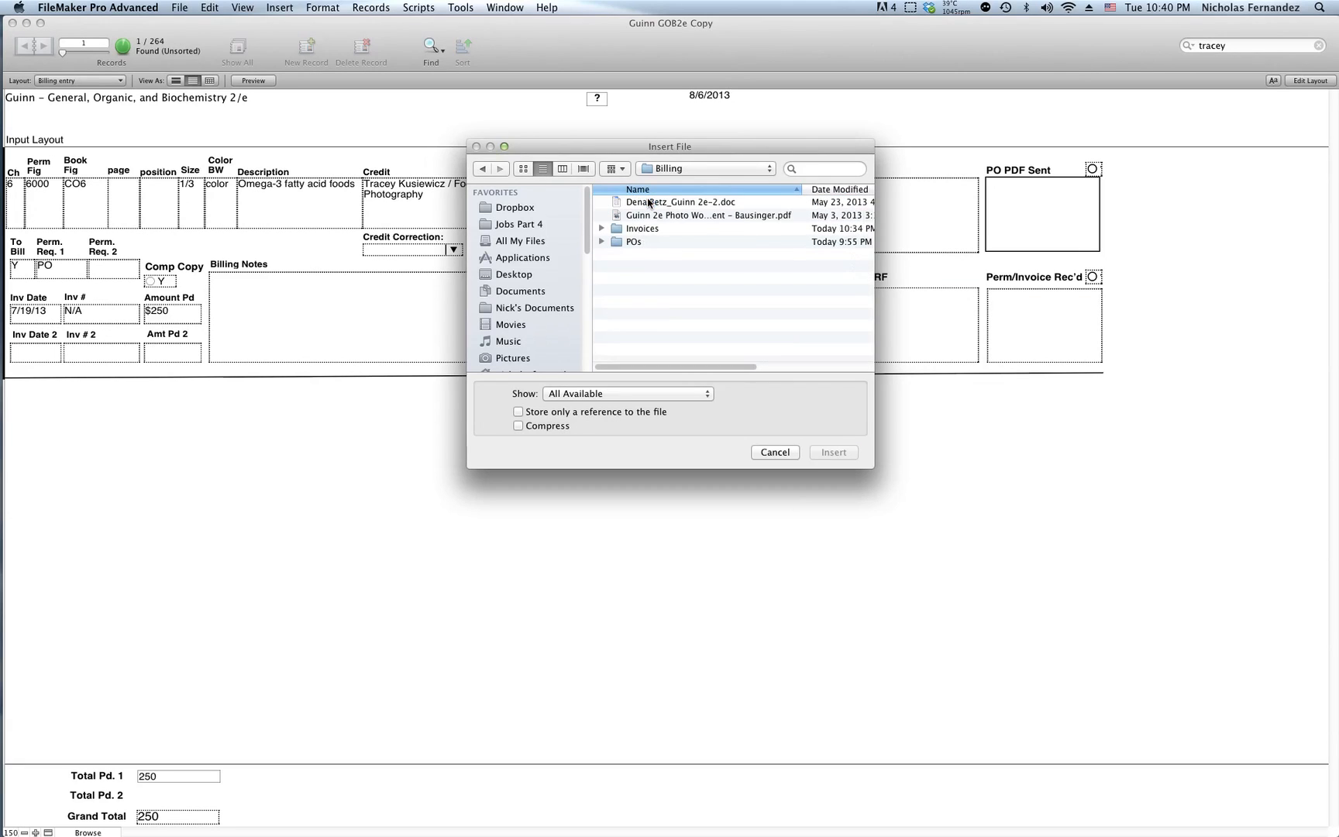
pyautogui.doubleClick(632, 242)
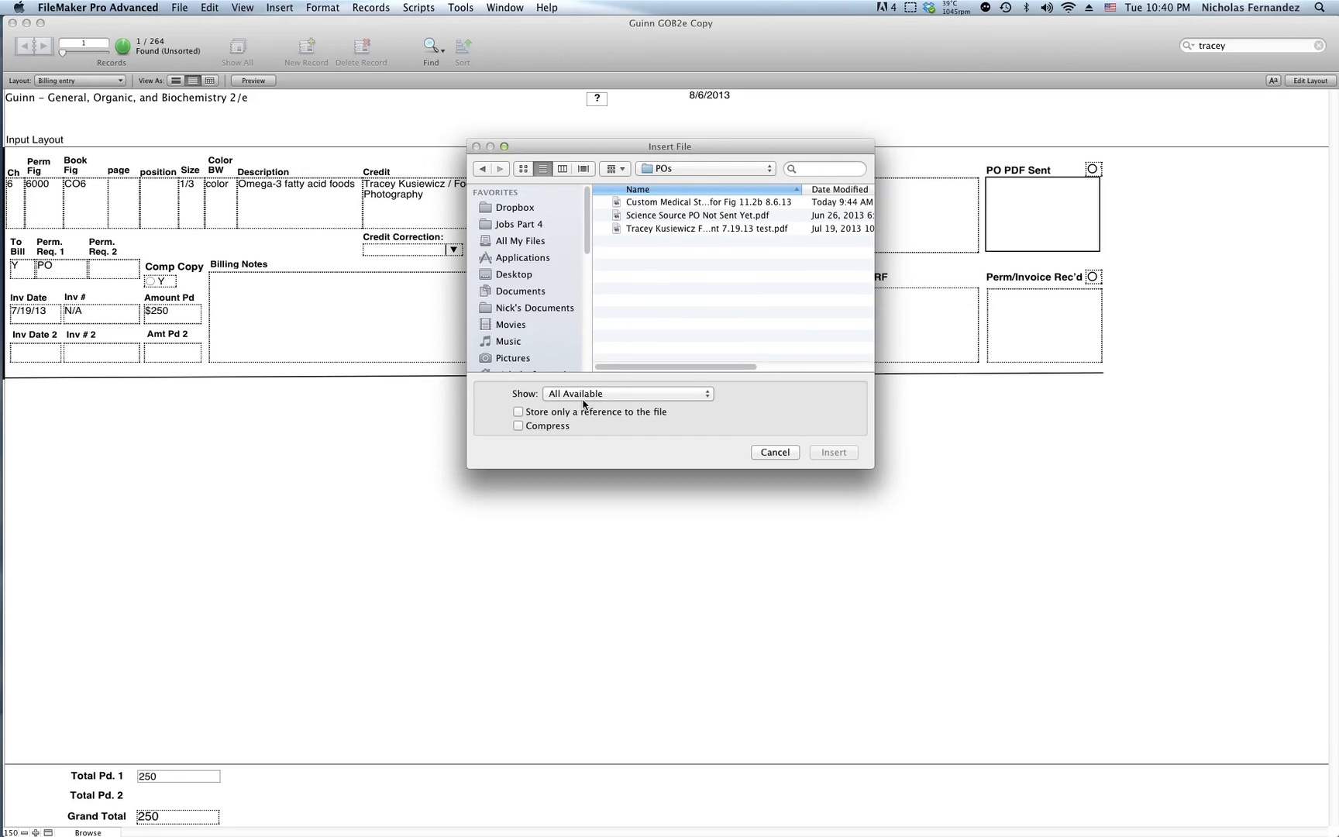
pyautogui.click(528, 413)
pyautogui.click(708, 229)
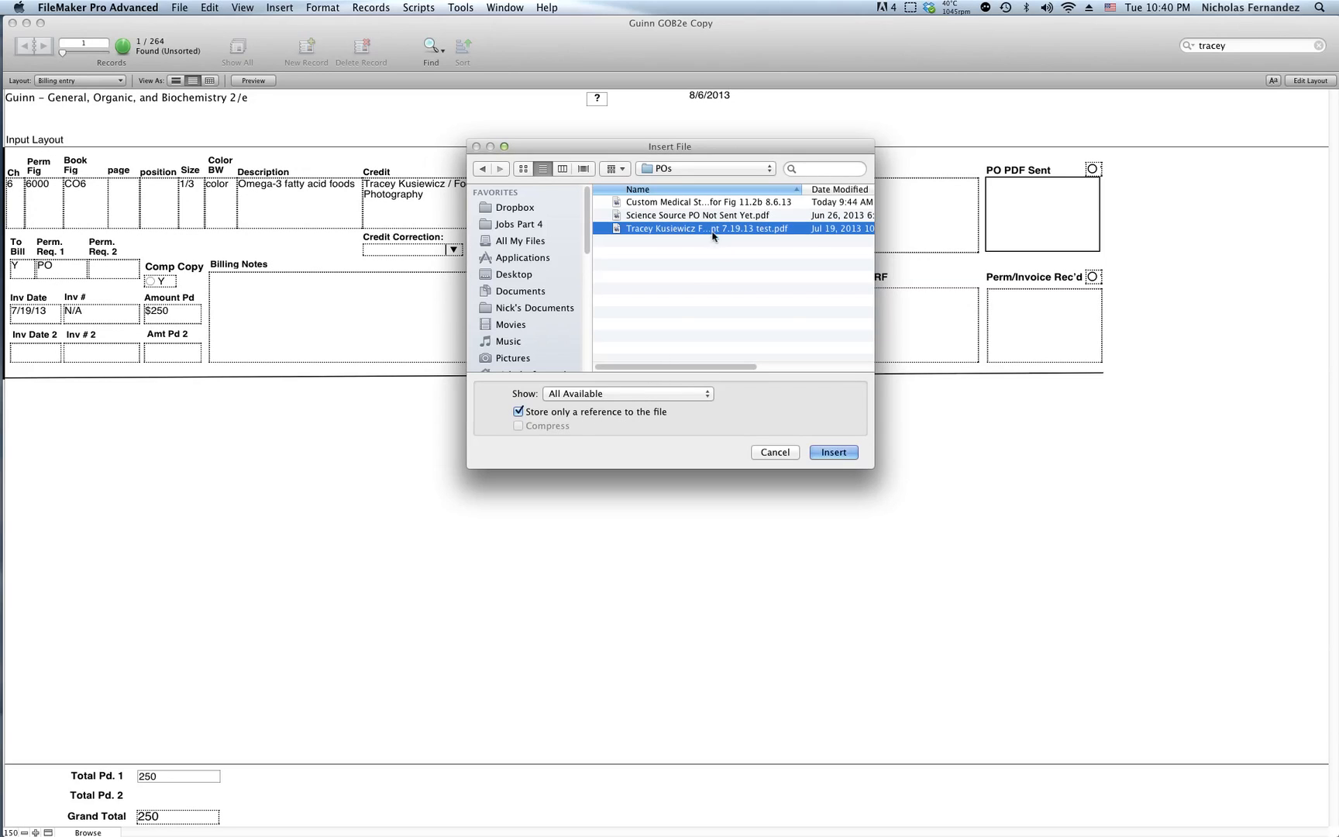
pyautogui.click(833, 452)
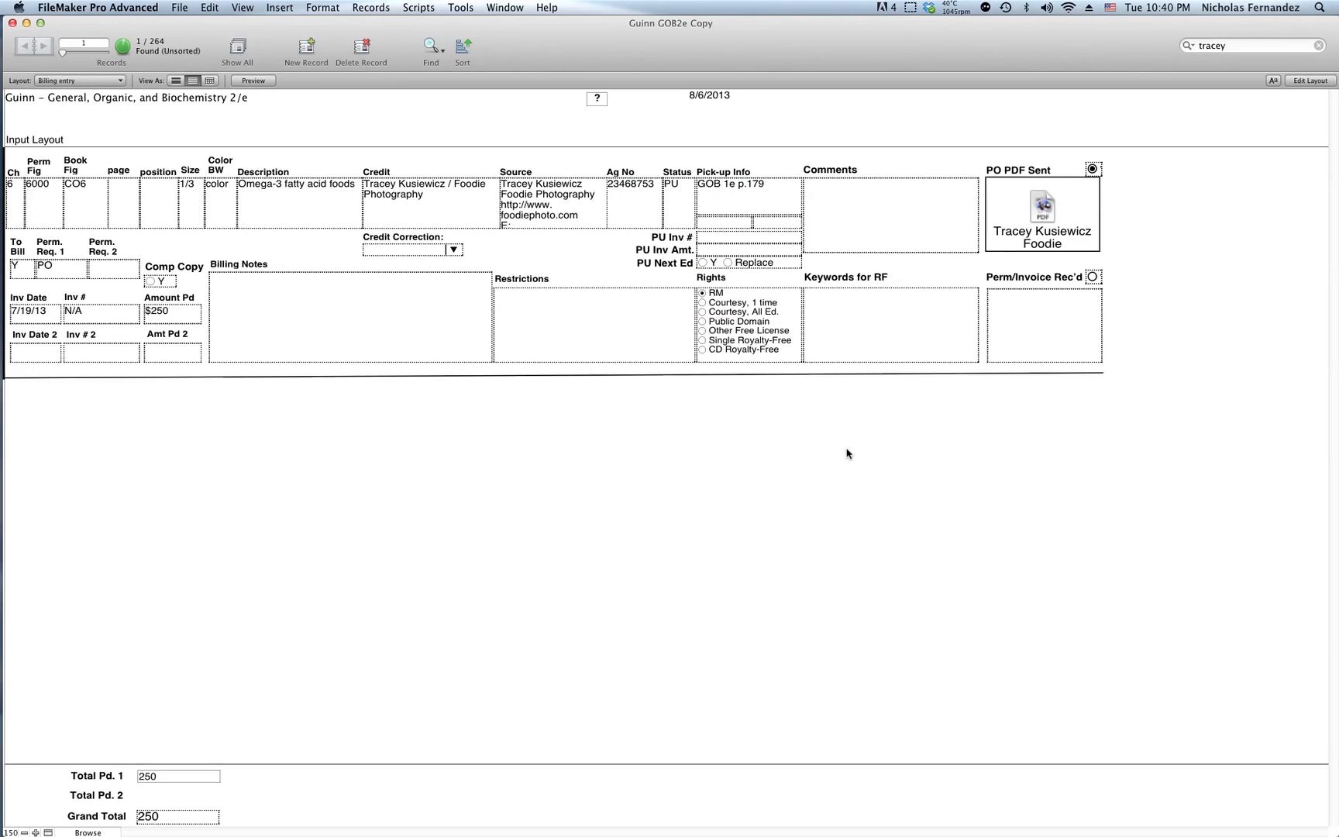
# Open the purchase order PDF from the PO PDF Sent field to view it, check the available file commands, and close it
pyautogui.click(1093, 170)
pyautogui.doubleClick(1036, 222)
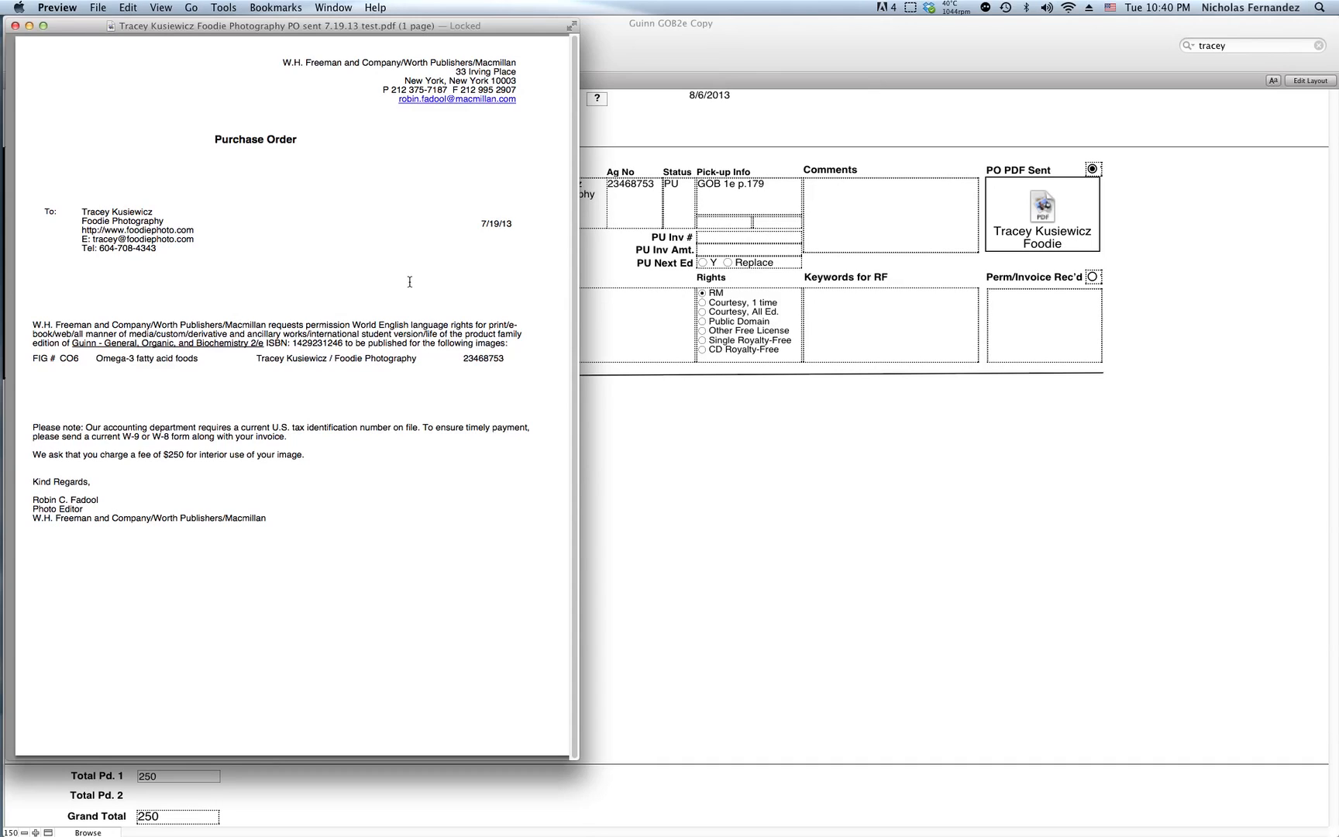
pyautogui.click(96, 7)
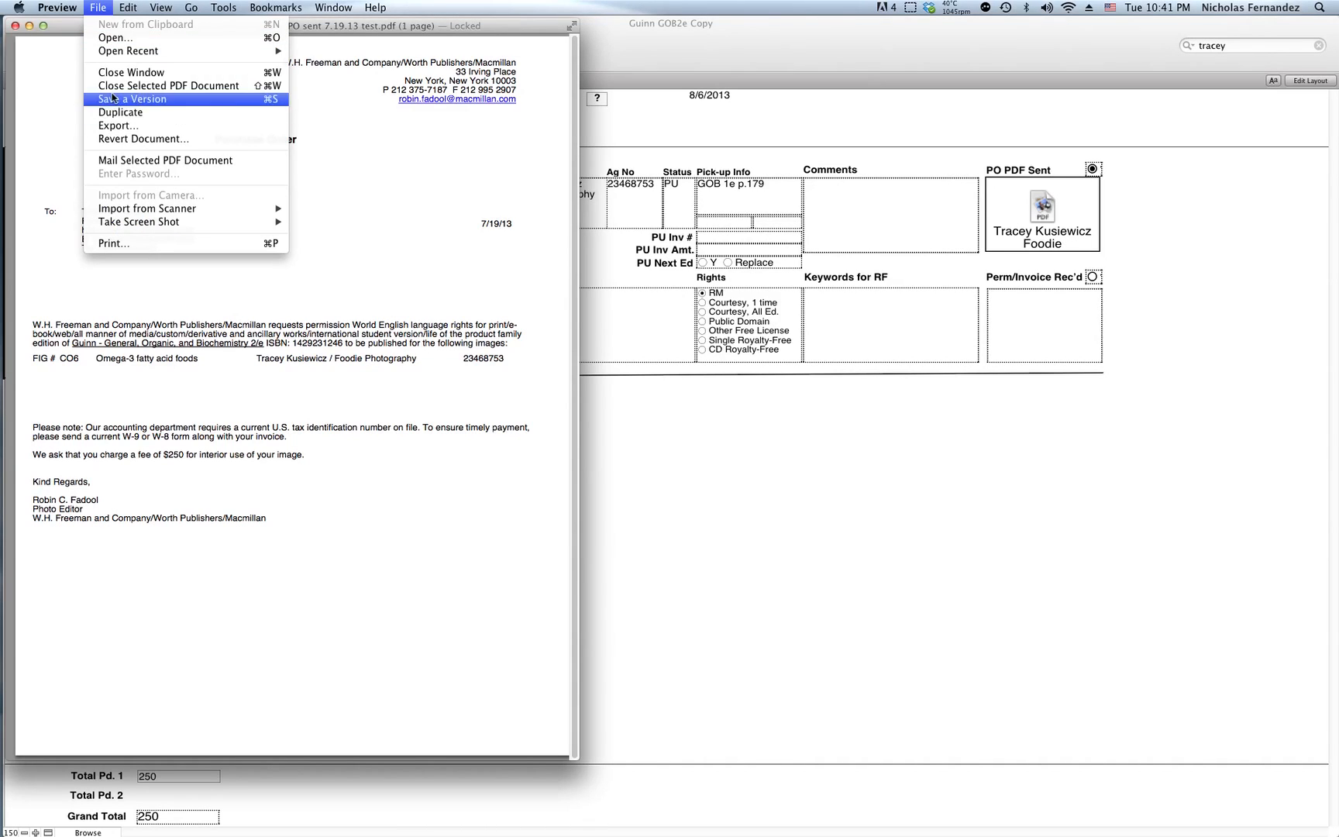
pyautogui.click(107, 6)
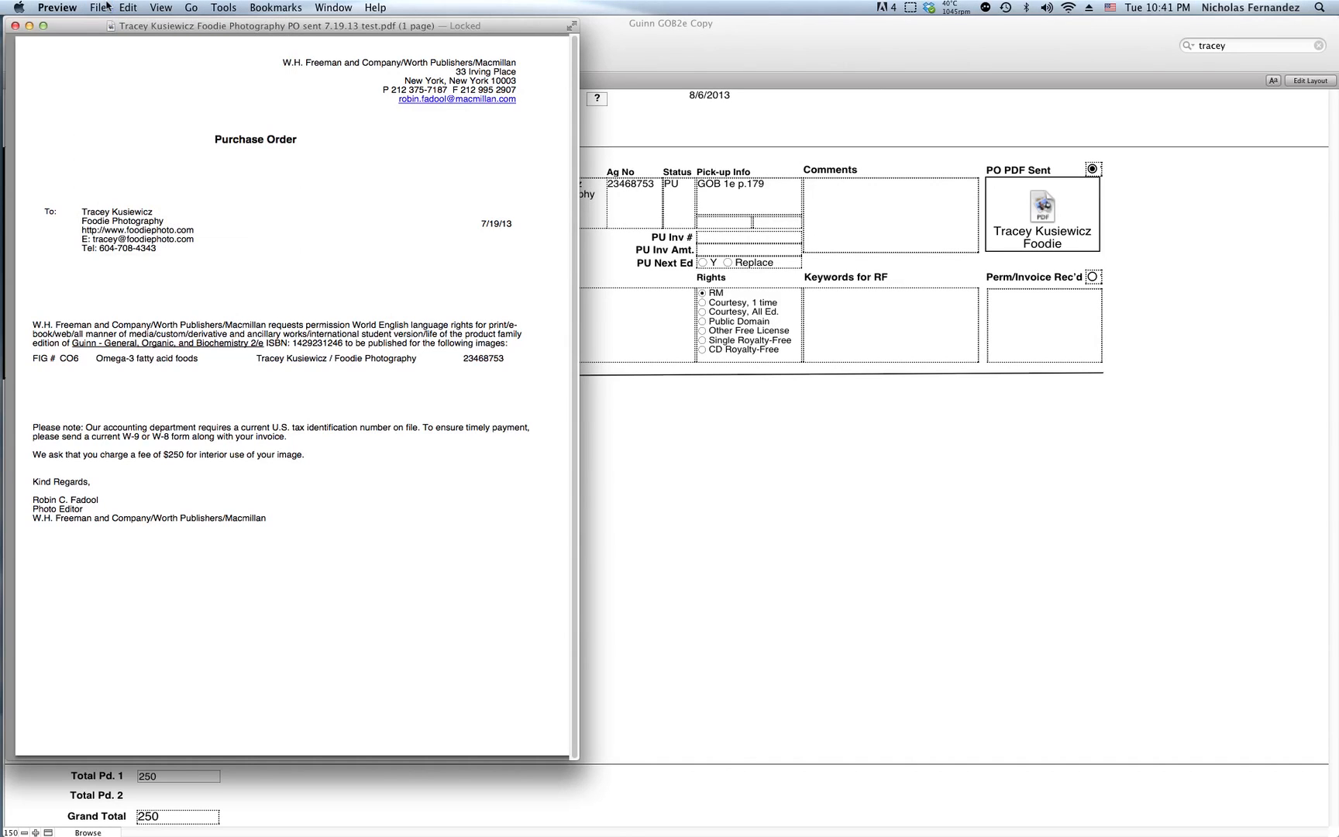
pyautogui.press('super+w')
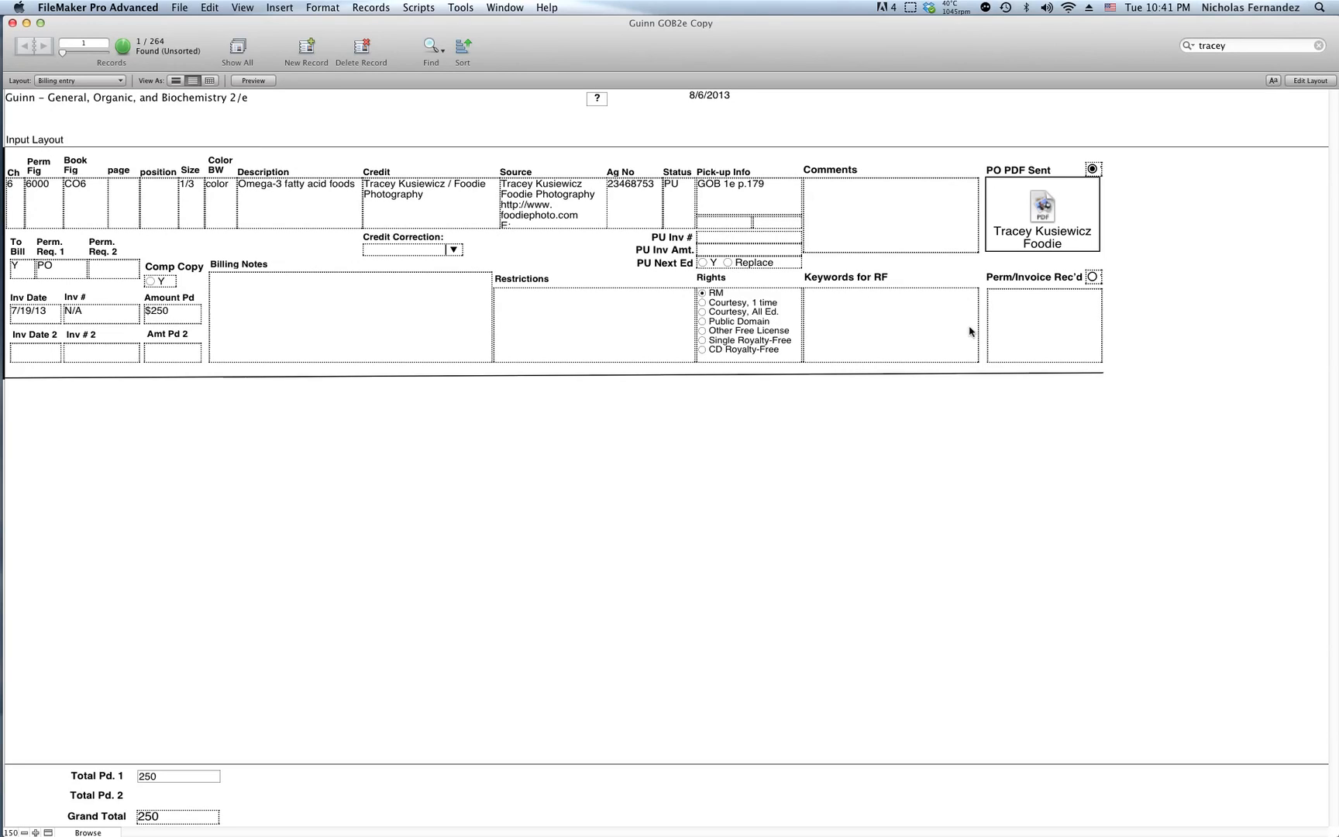
# Insert the Foodie Photography invoice PDF from Billing/Invoices into the Perm/Invoice Rec'd field, storing only a reference to the file
pyautogui.click(1005, 330)
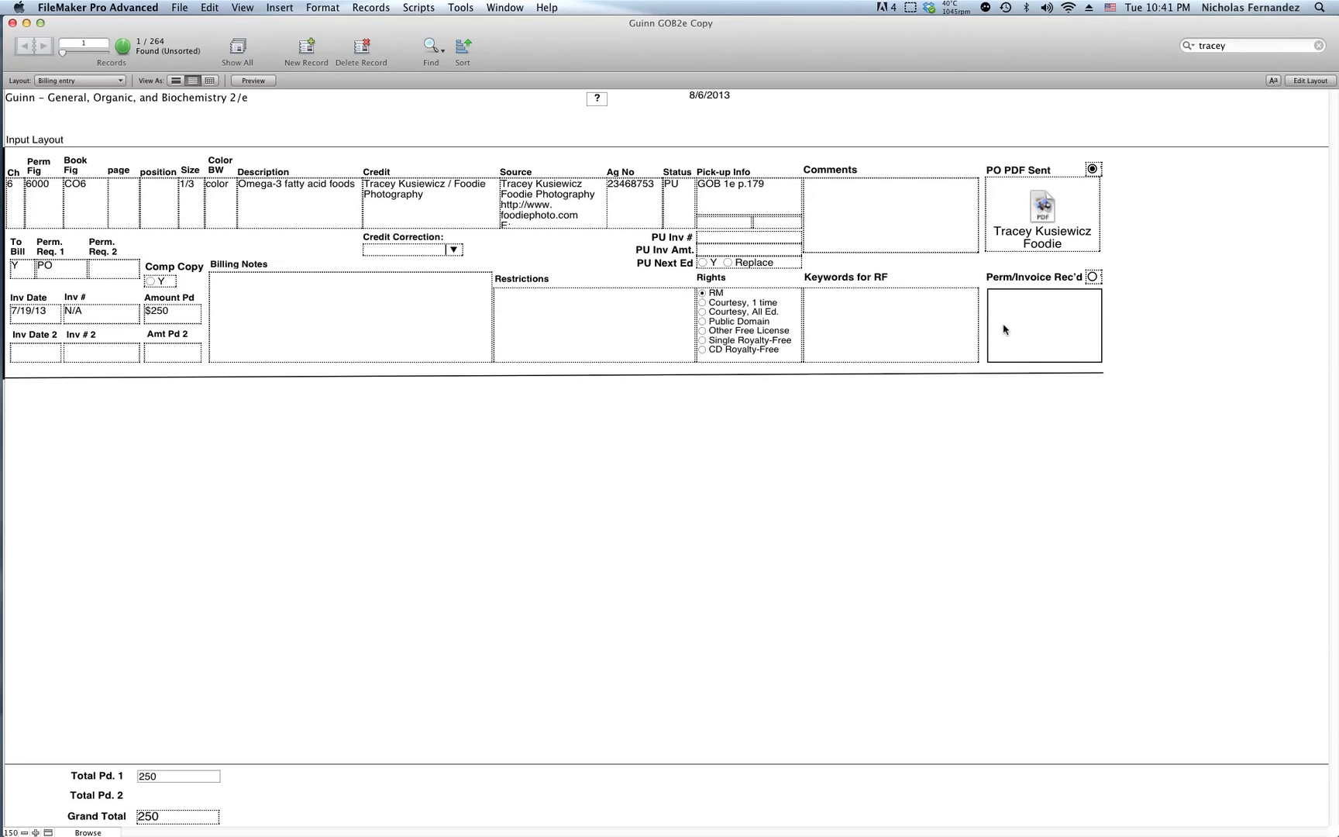
pyautogui.rightClick(1005, 328)
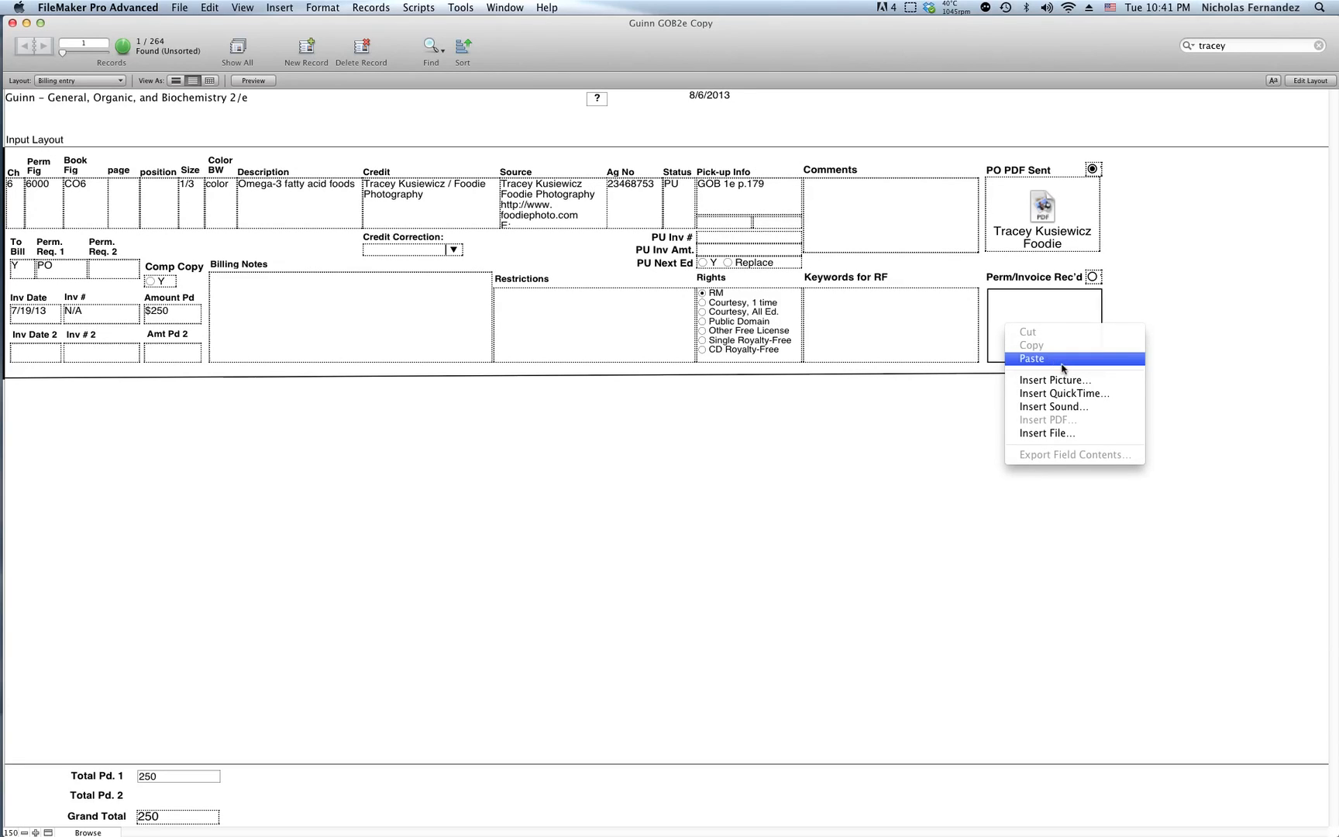
pyautogui.click(1062, 433)
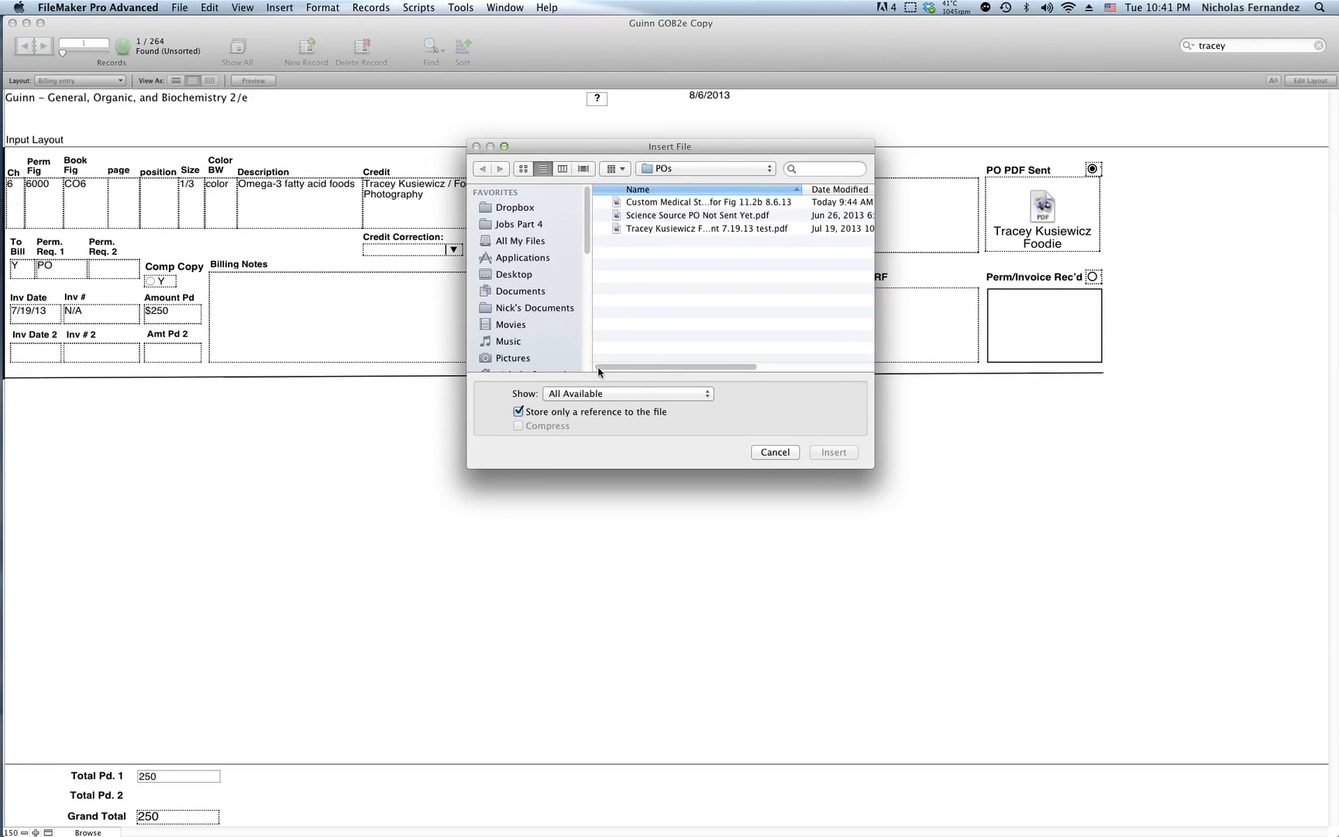
pyautogui.click(681, 169)
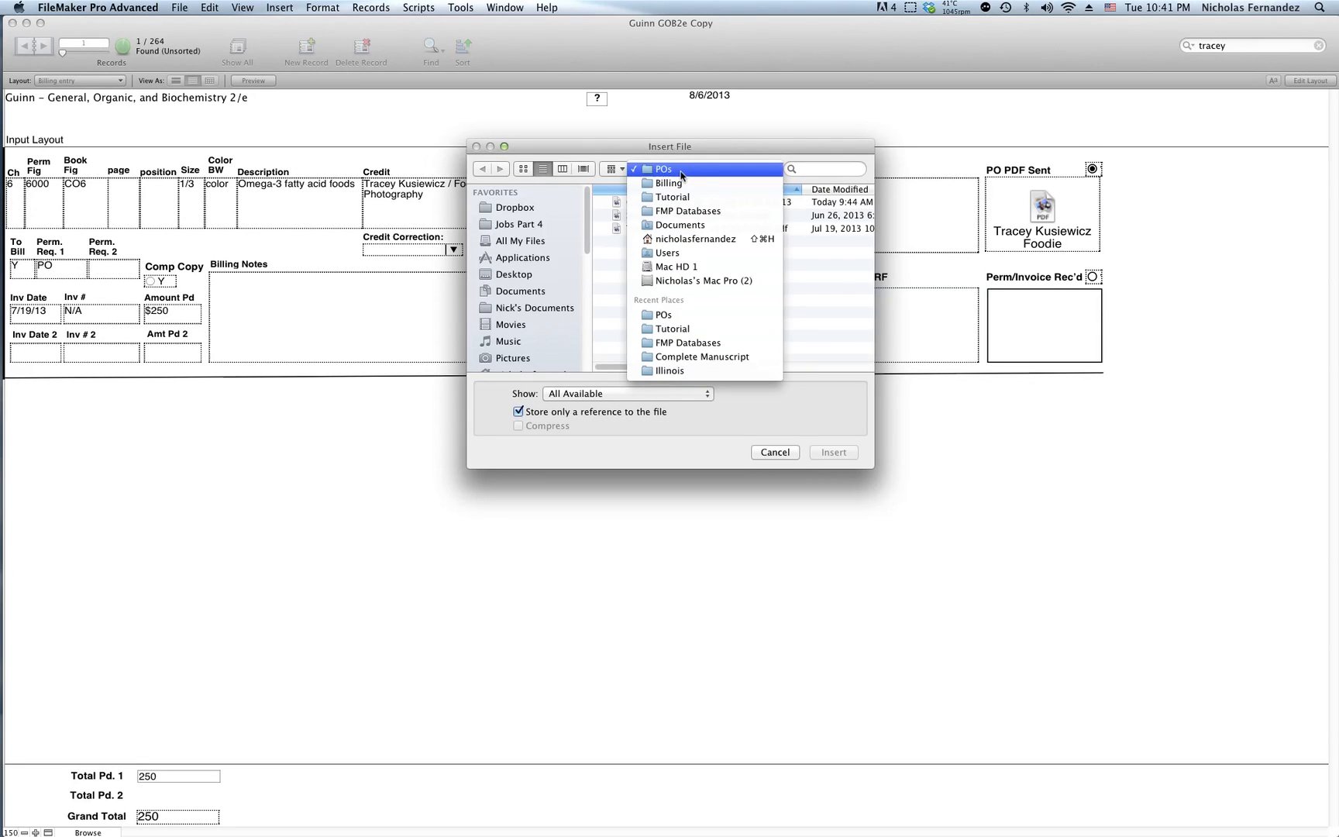
pyautogui.click(686, 183)
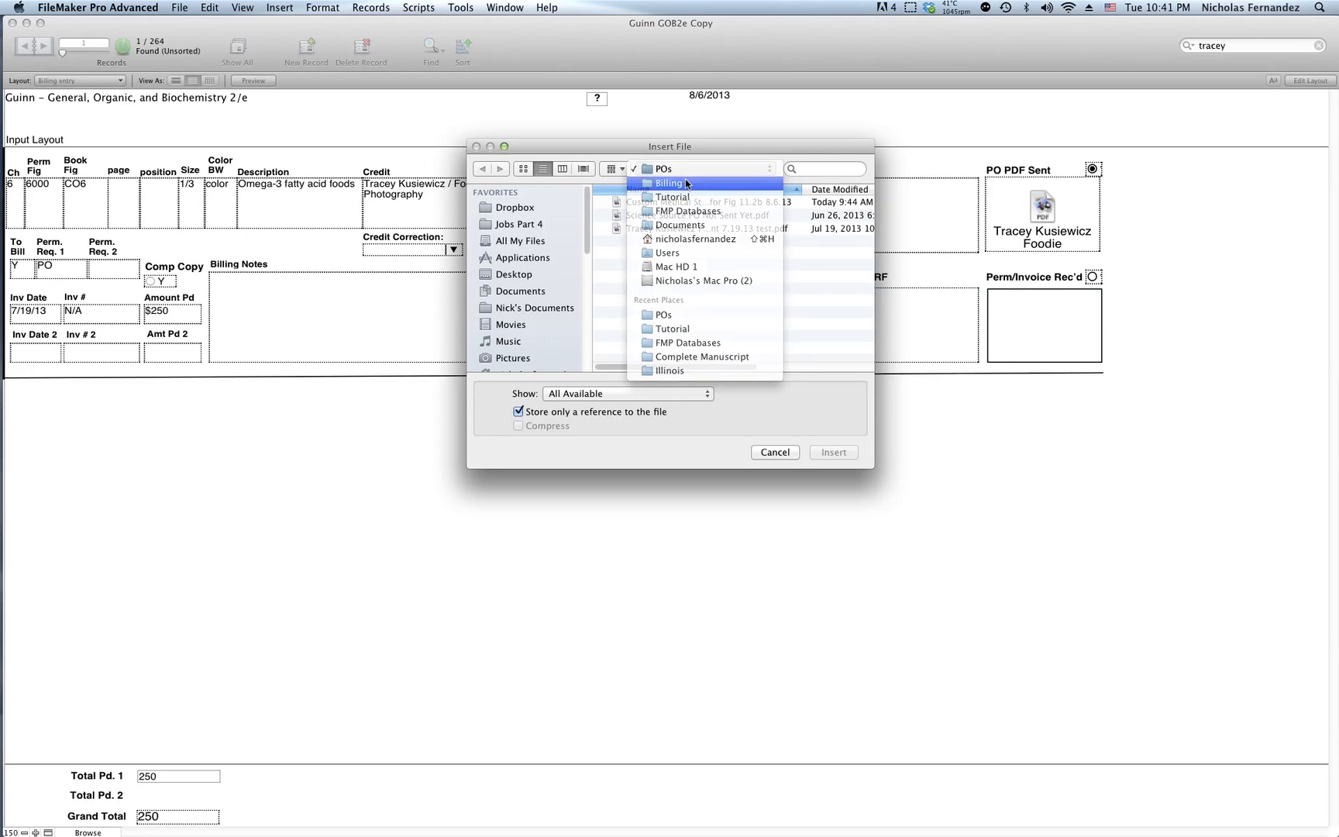
pyautogui.click(660, 229)
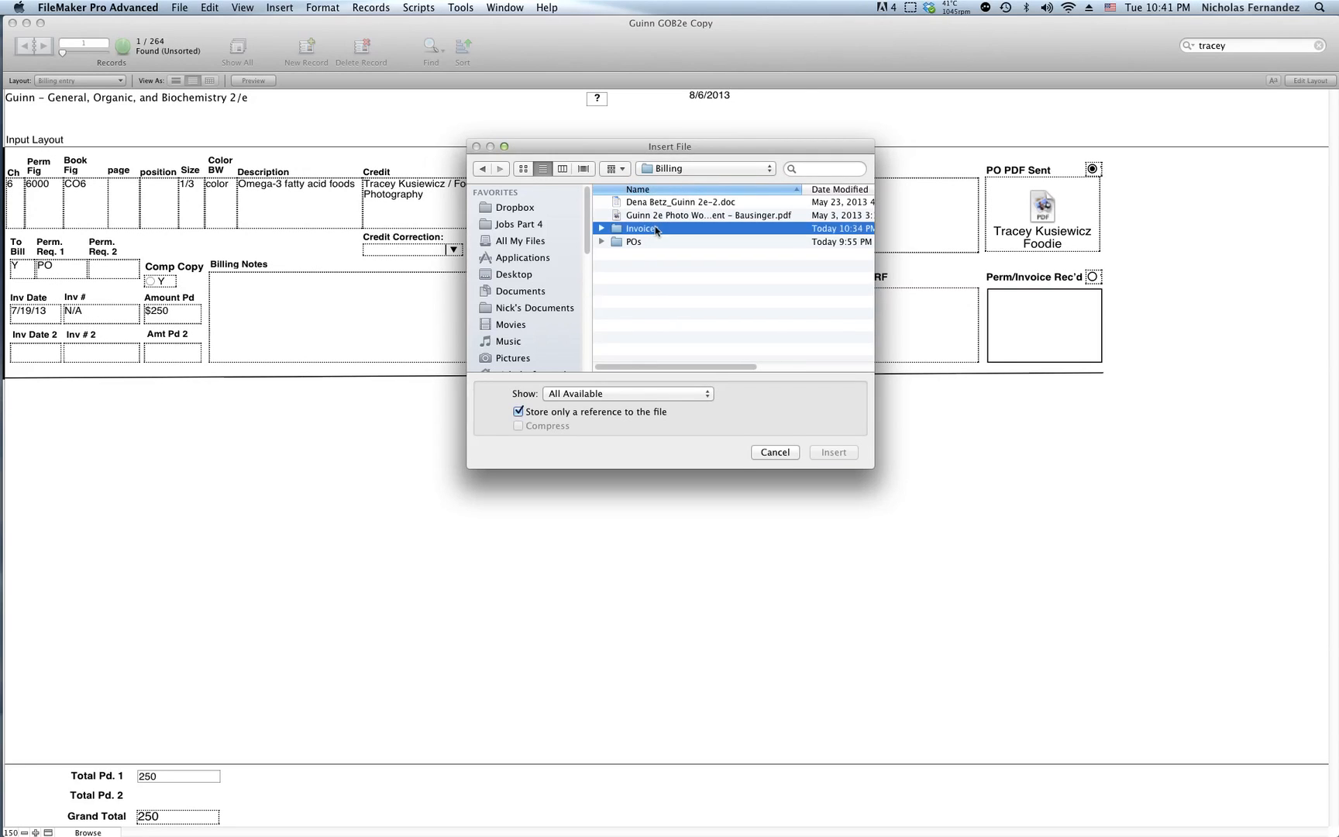
pyautogui.doubleClick(659, 228)
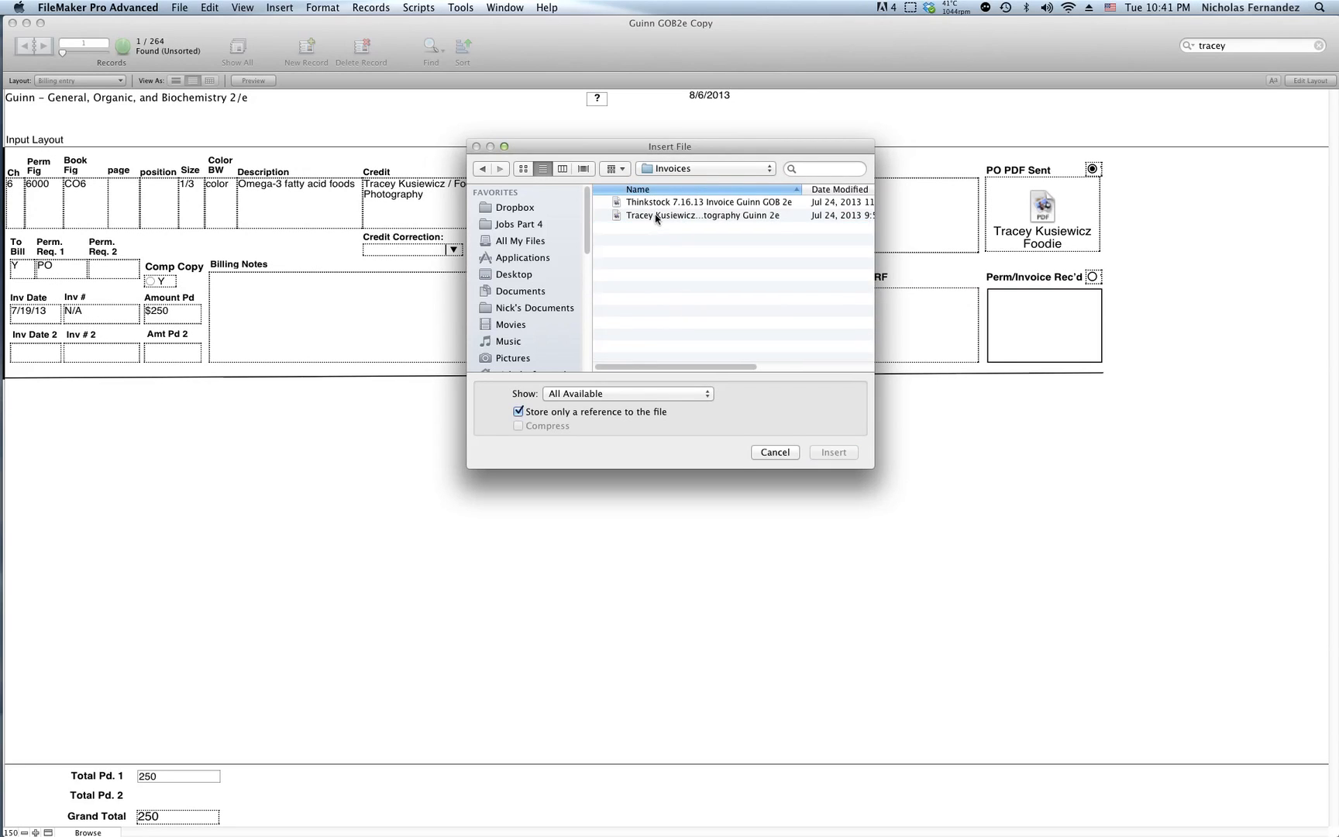
pyautogui.doubleClick(655, 217)
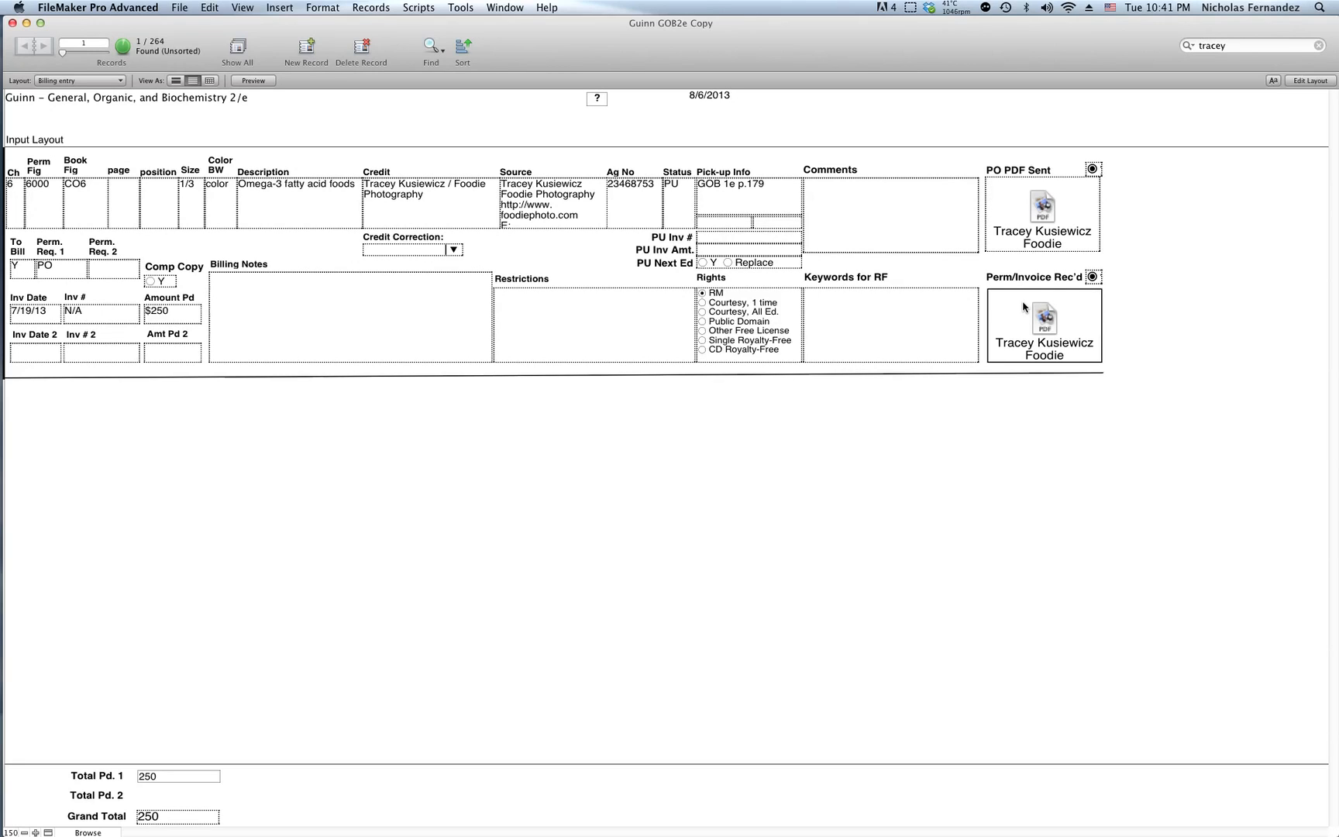
# Delete the file from the PO PDF Sent field and undo the deletion
pyautogui.click(1044, 222)
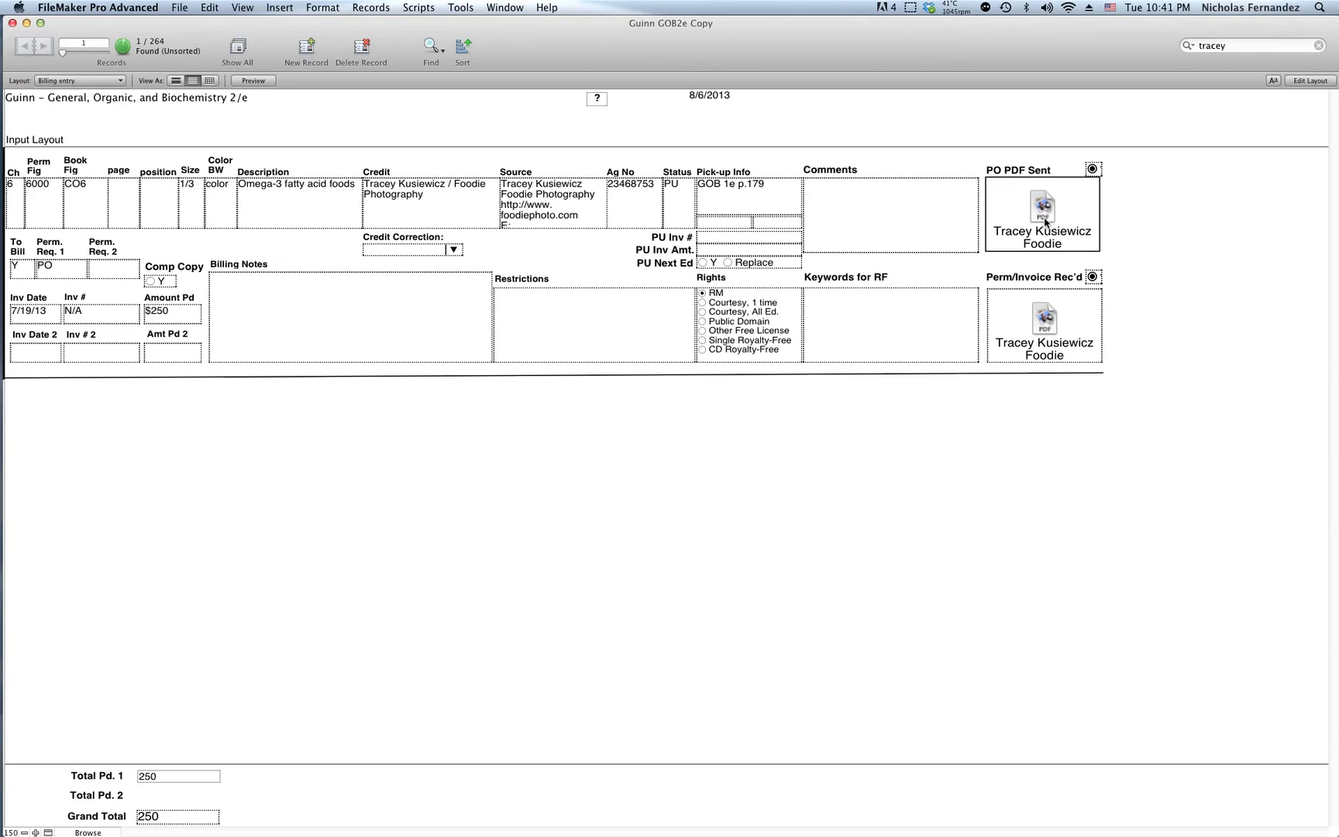
pyautogui.press('BackSpace')
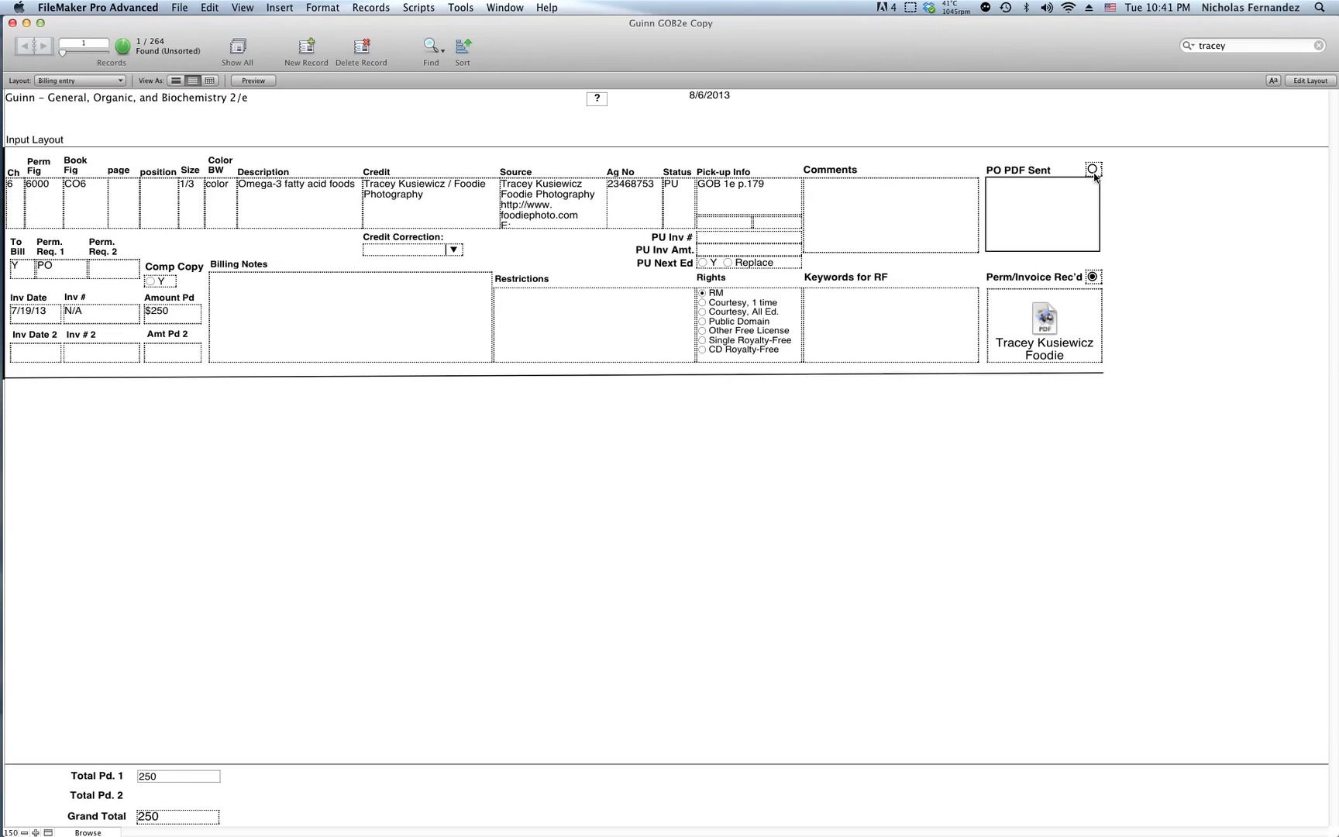
pyautogui.press('super+z')
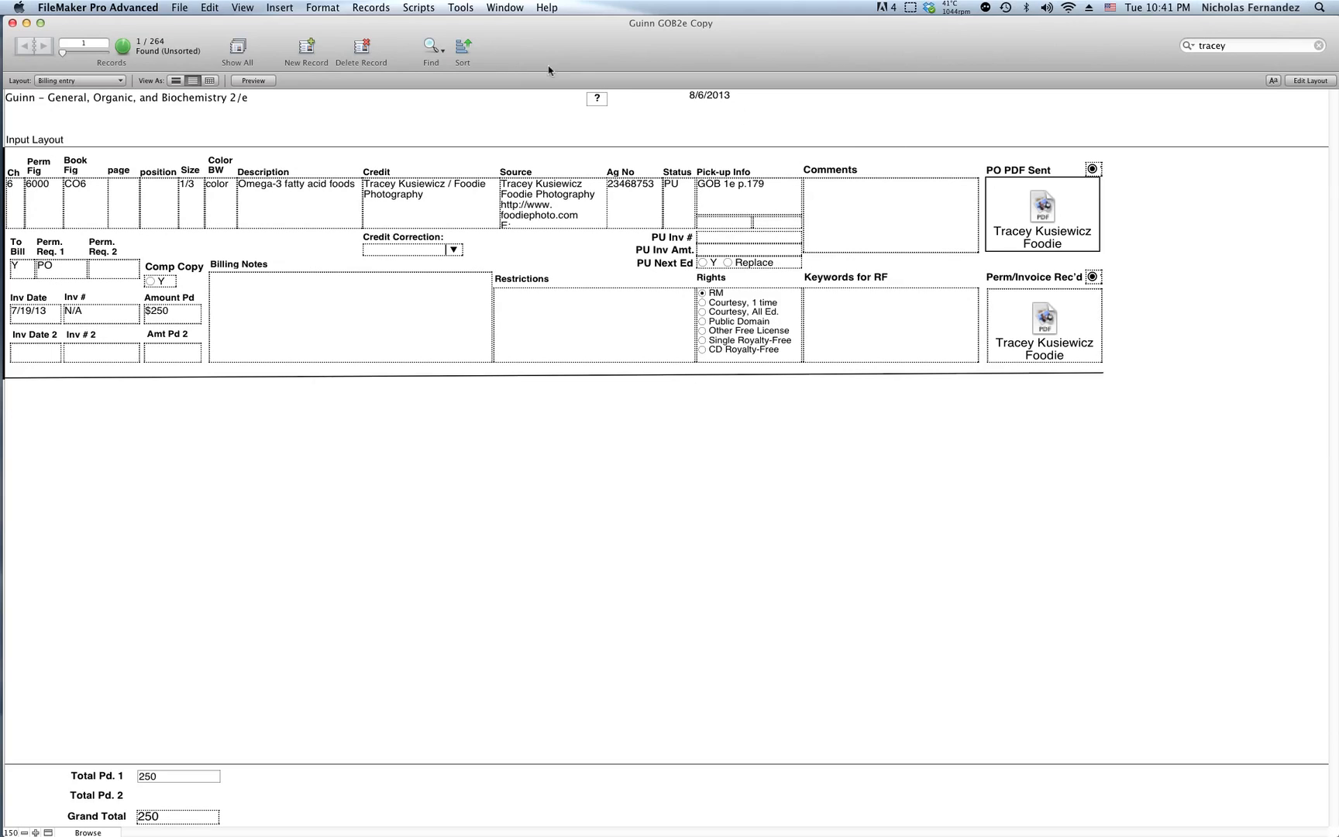
# Show all records and find those with Thinkstock as the source
pyautogui.click(241, 51)
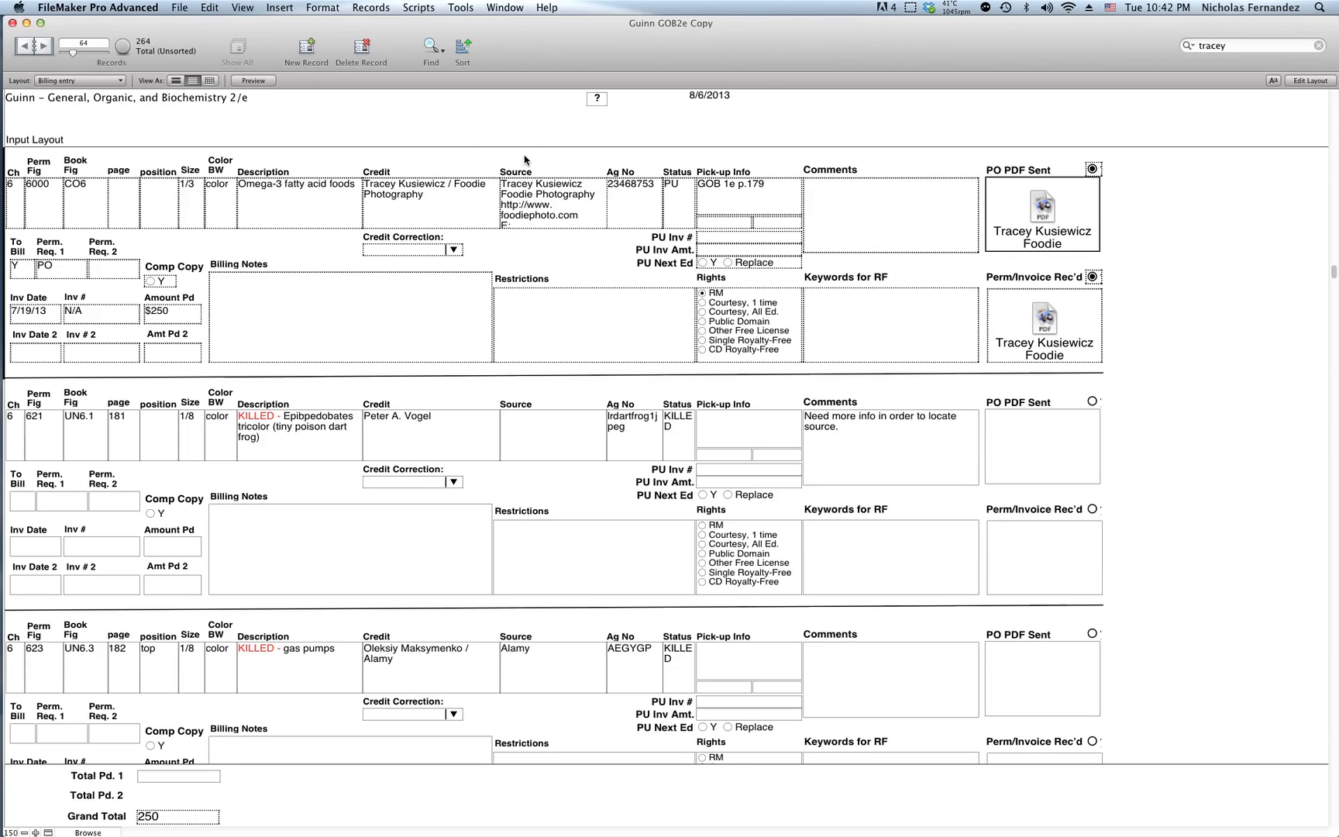
pyautogui.click(432, 51)
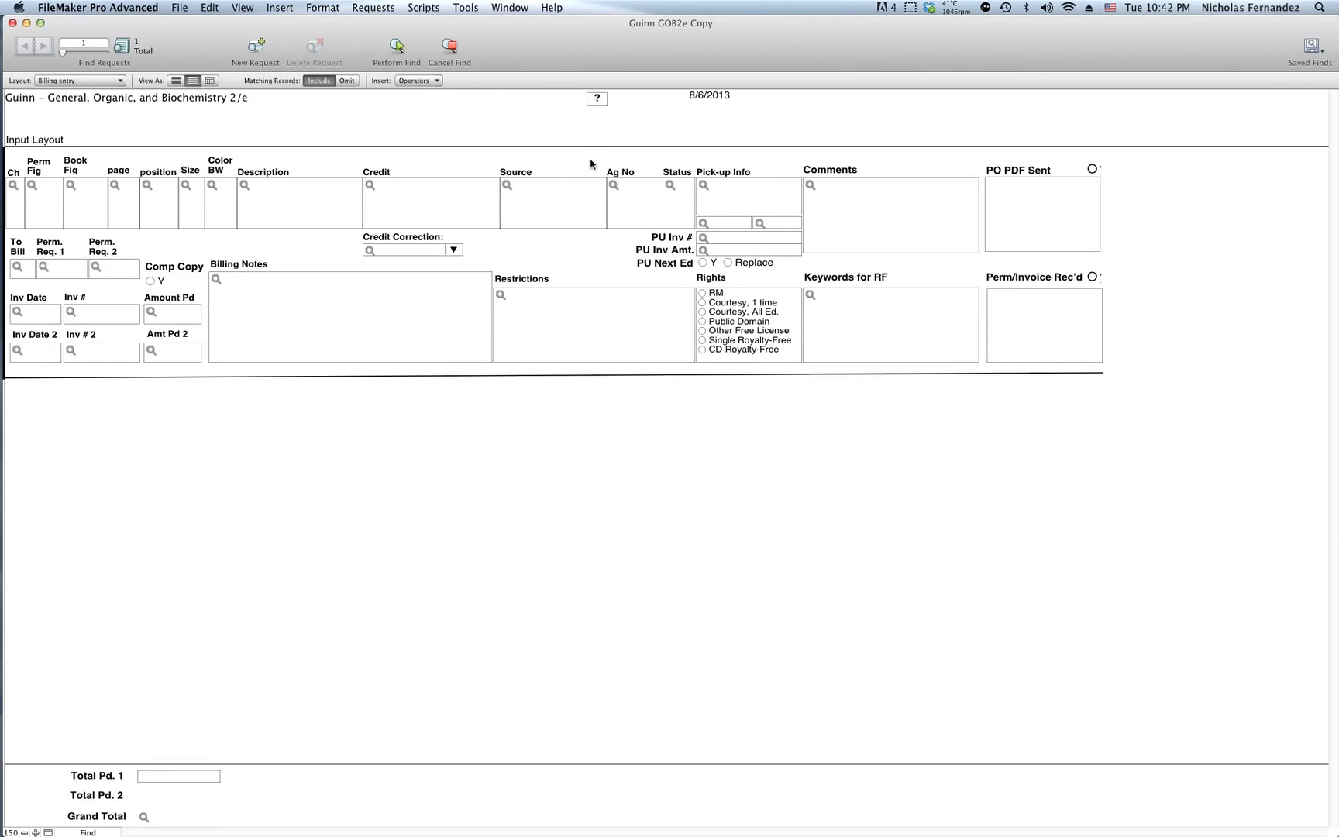
pyautogui.click(534, 193)
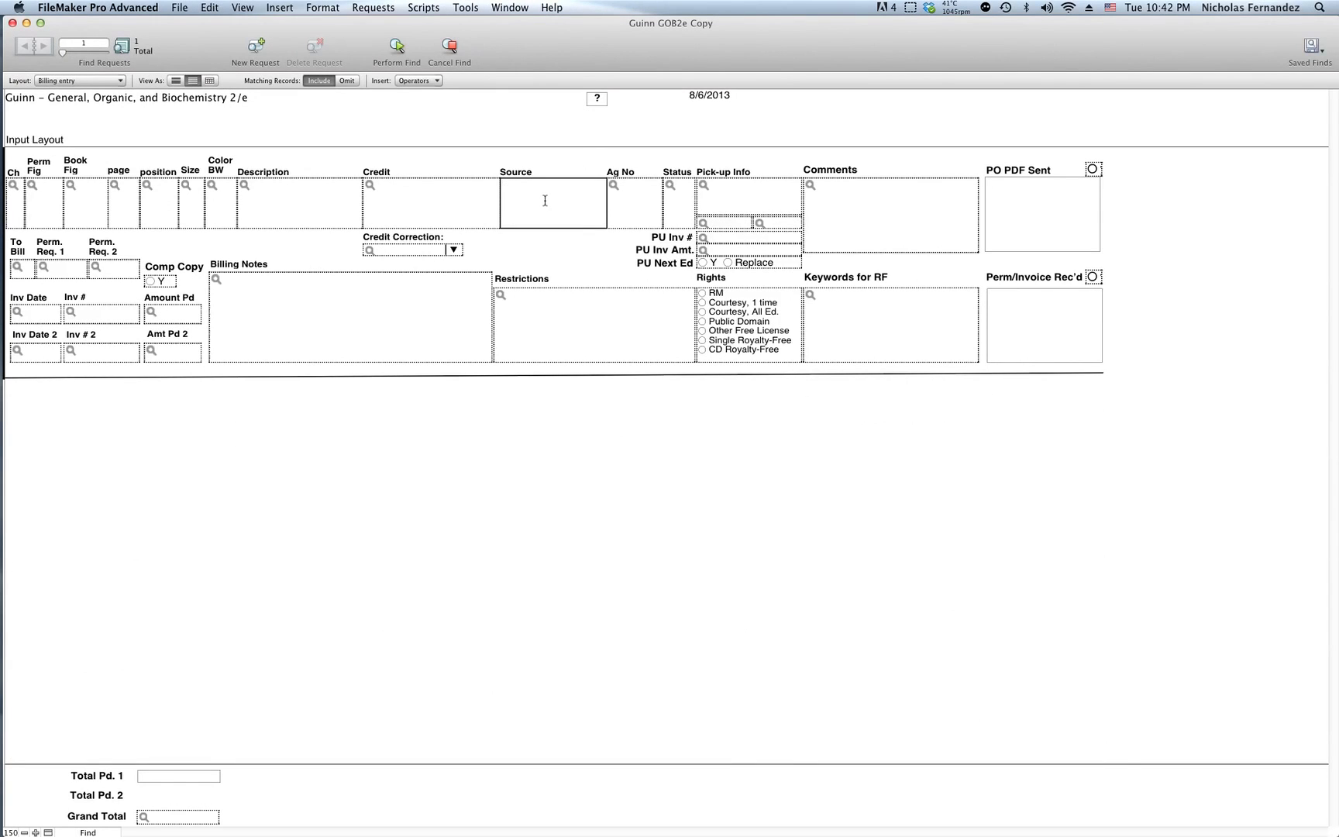
pyautogui.write('Thinkstock')
pyautogui.press('Return')
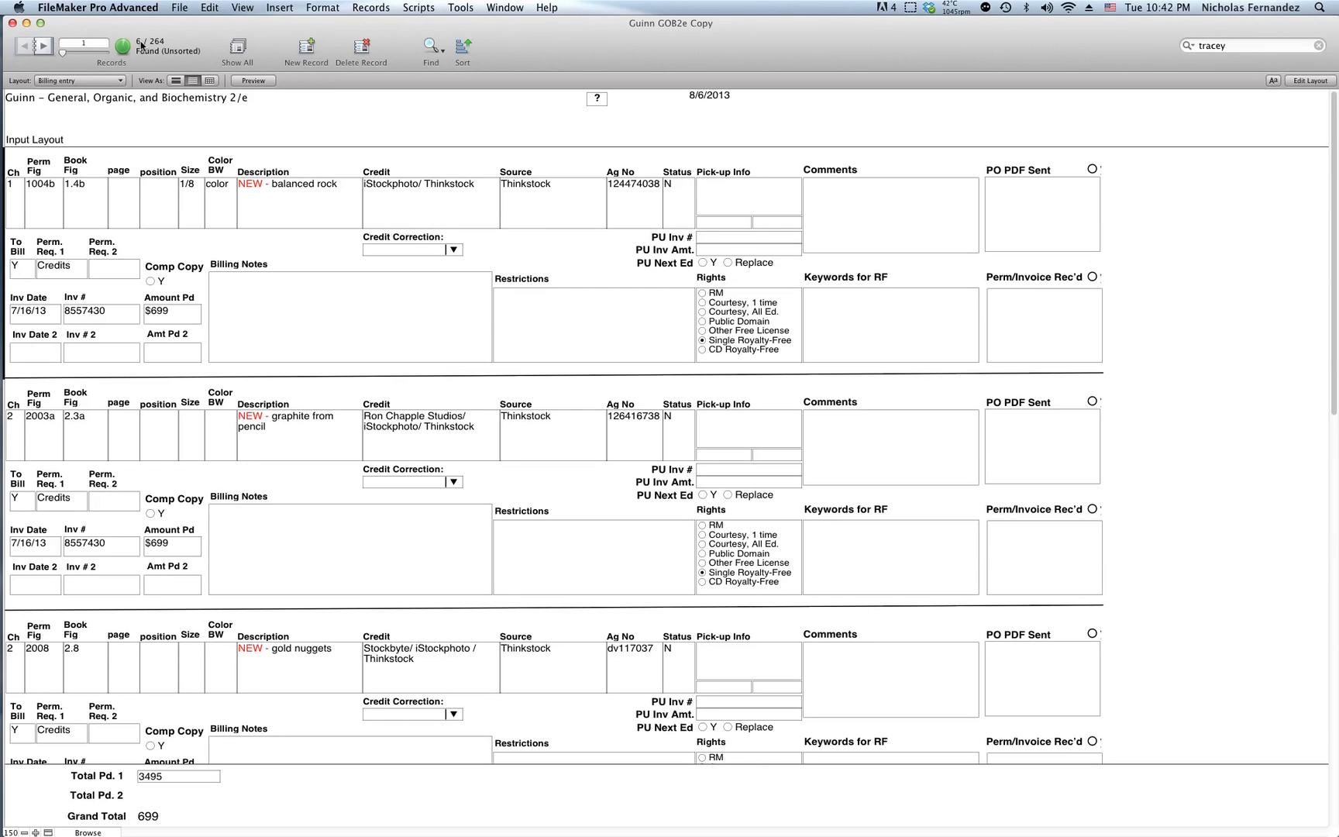
# Omit the cover record for red blood cells under microscope from the found Thinkstock records
pyautogui.press('super+Tab')
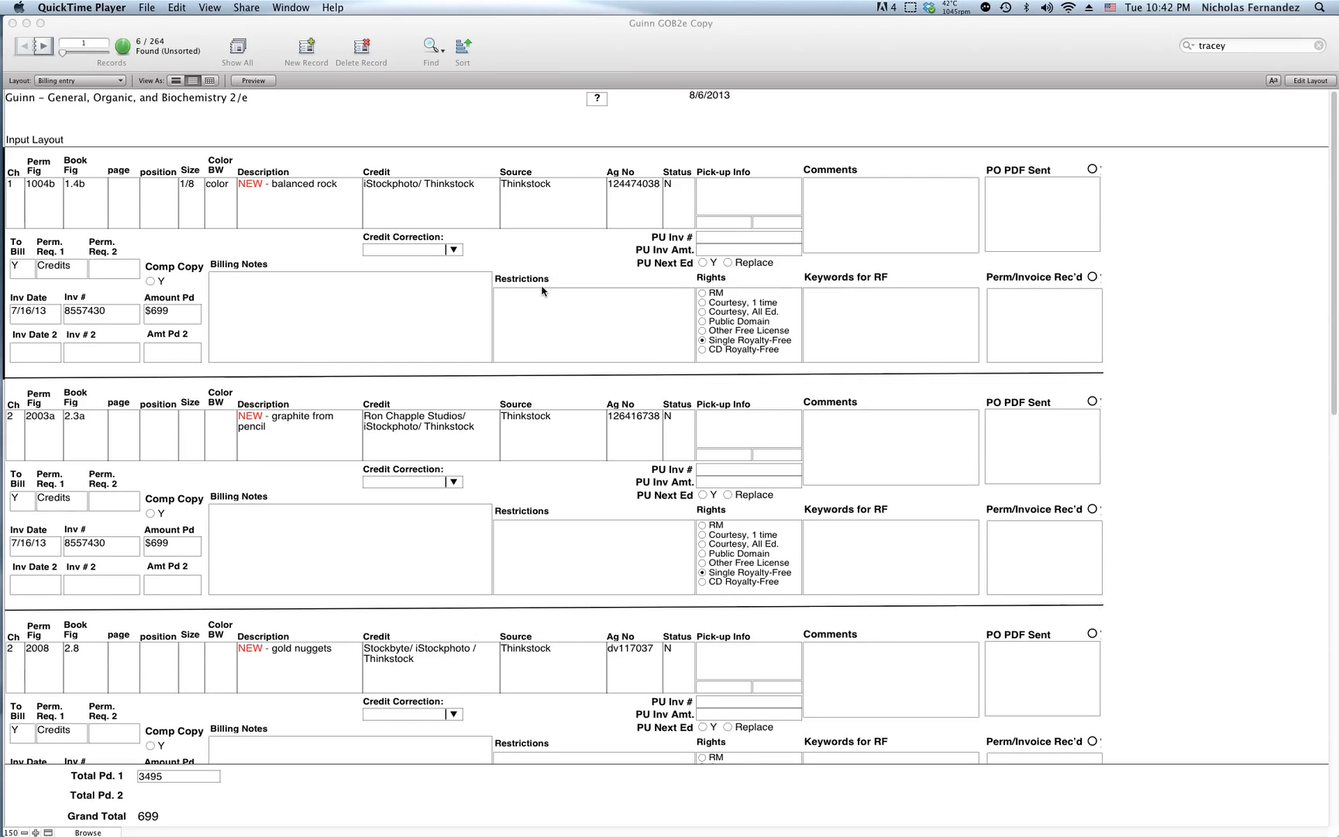
pyautogui.scroll(-5, 549, 284)
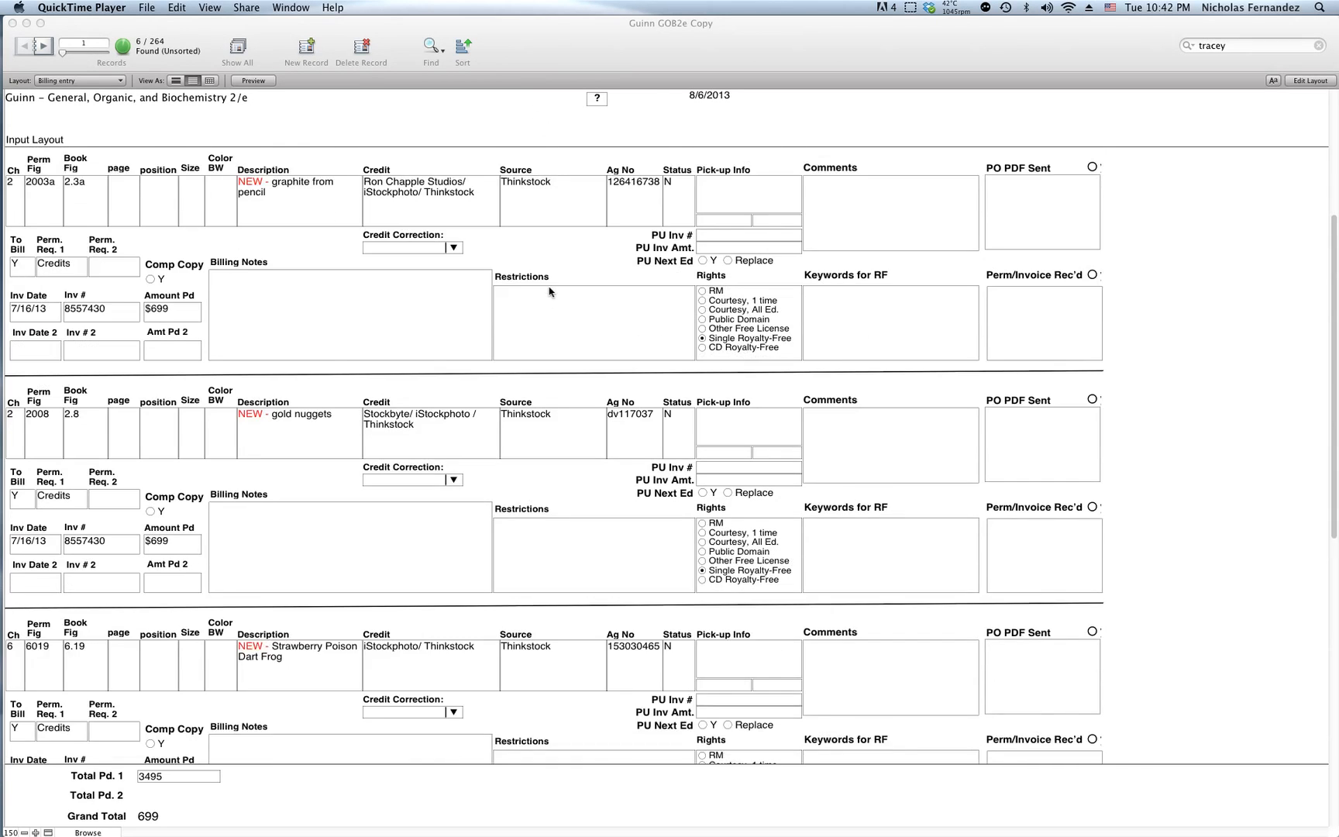
pyautogui.scroll(-5, 549, 294)
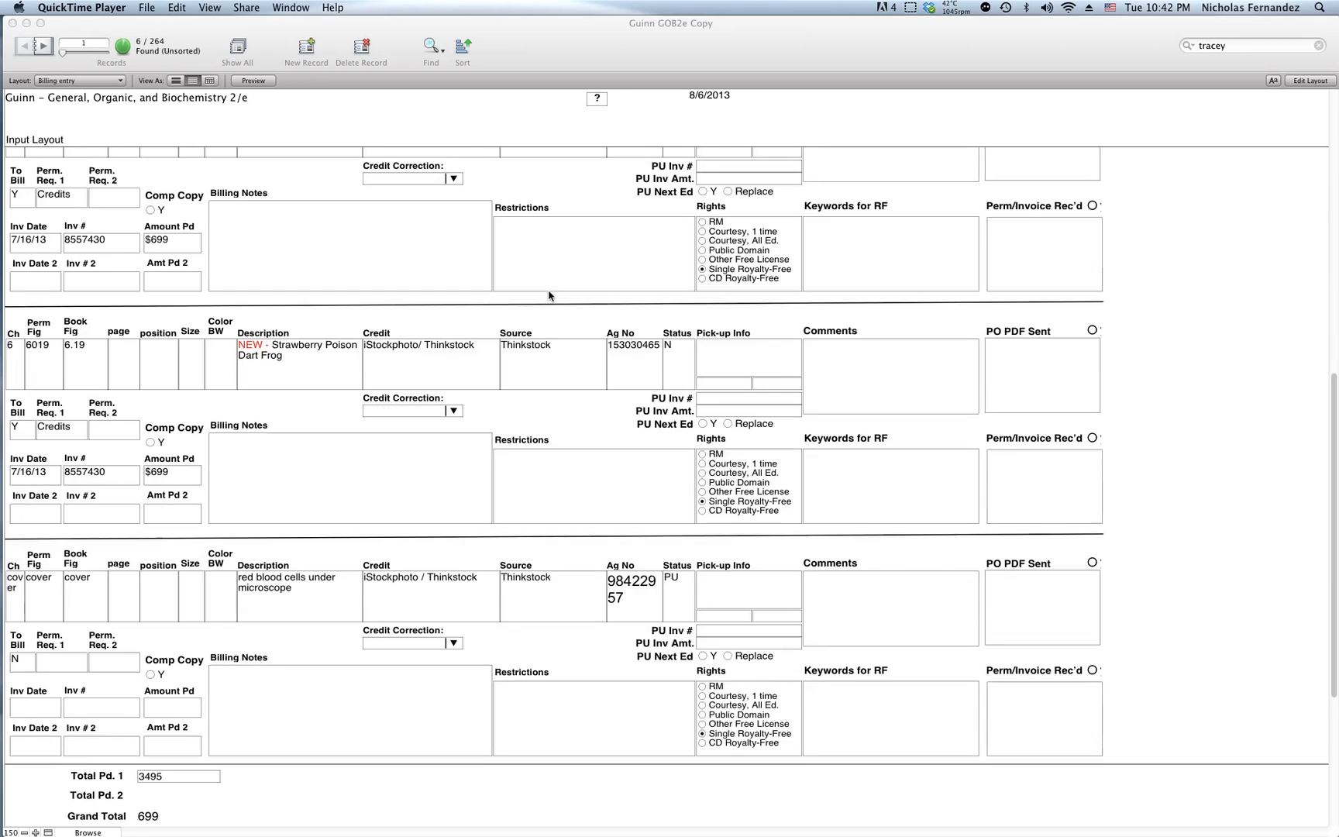
pyautogui.click(583, 552)
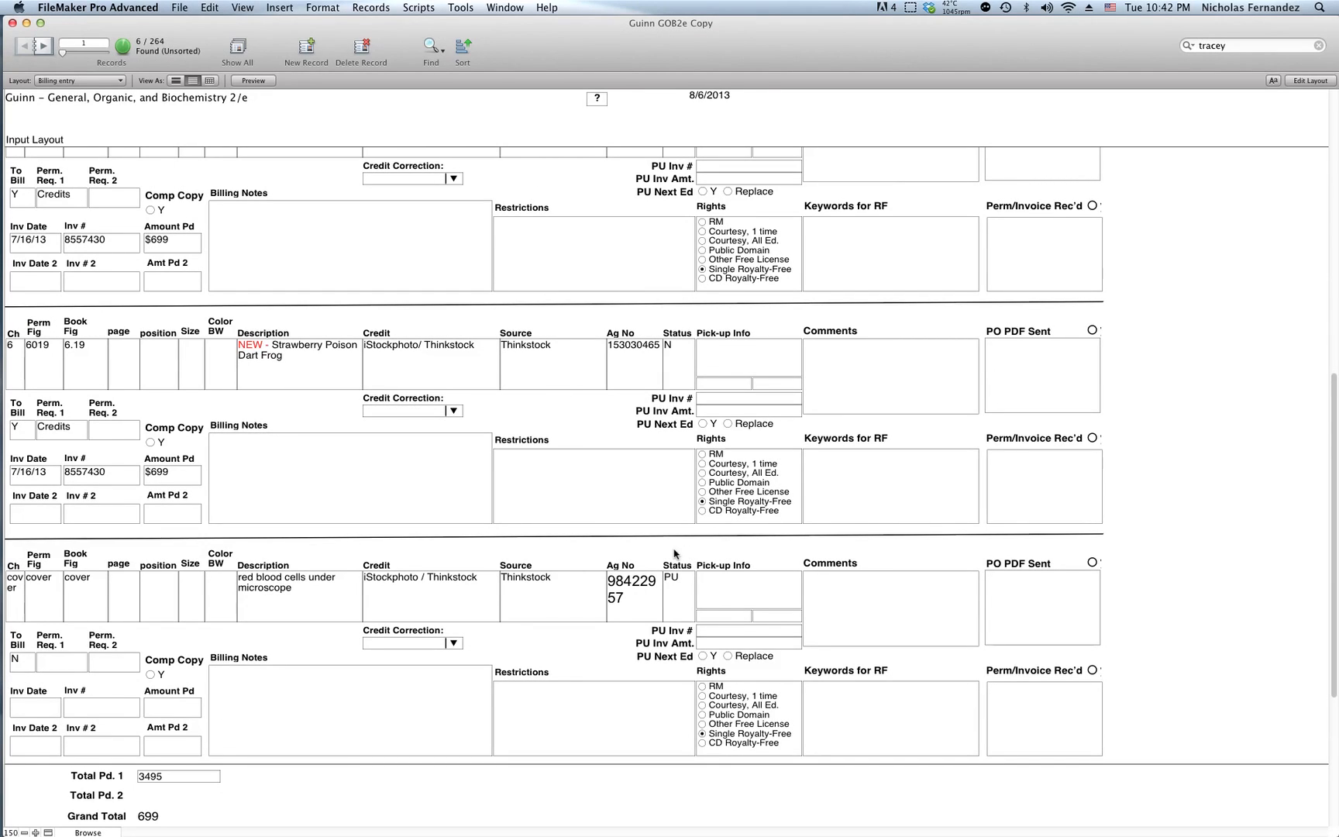
pyautogui.click(461, 615)
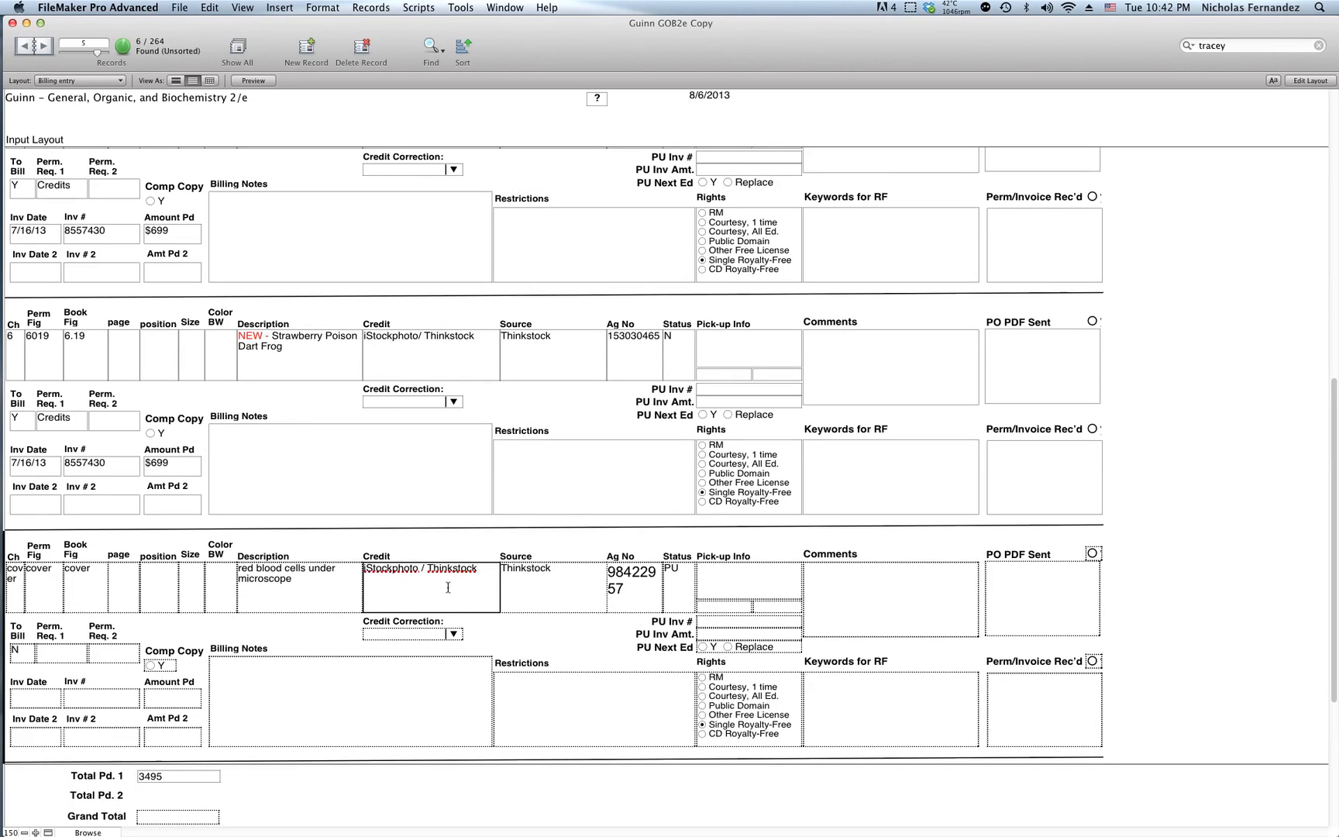
pyautogui.click(366, 7)
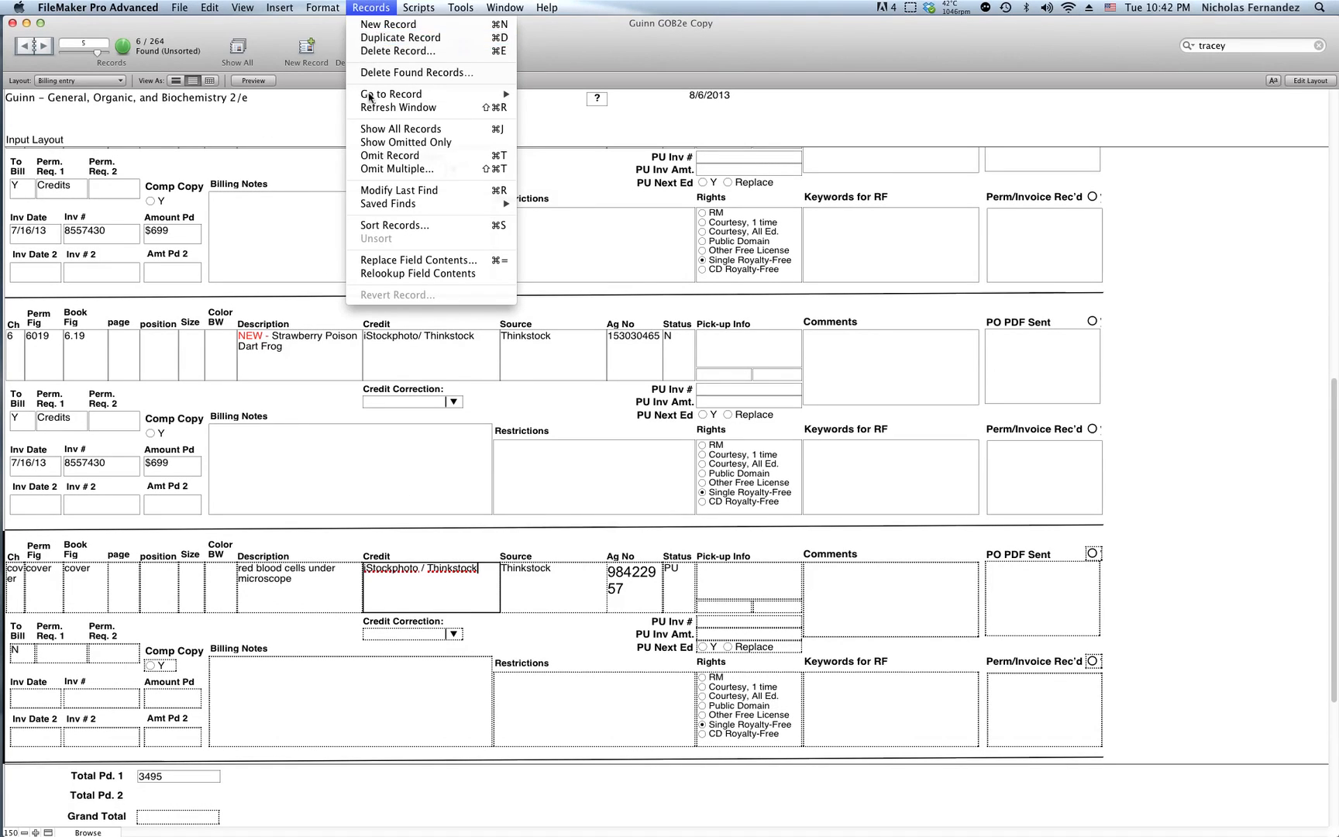
pyautogui.click(385, 156)
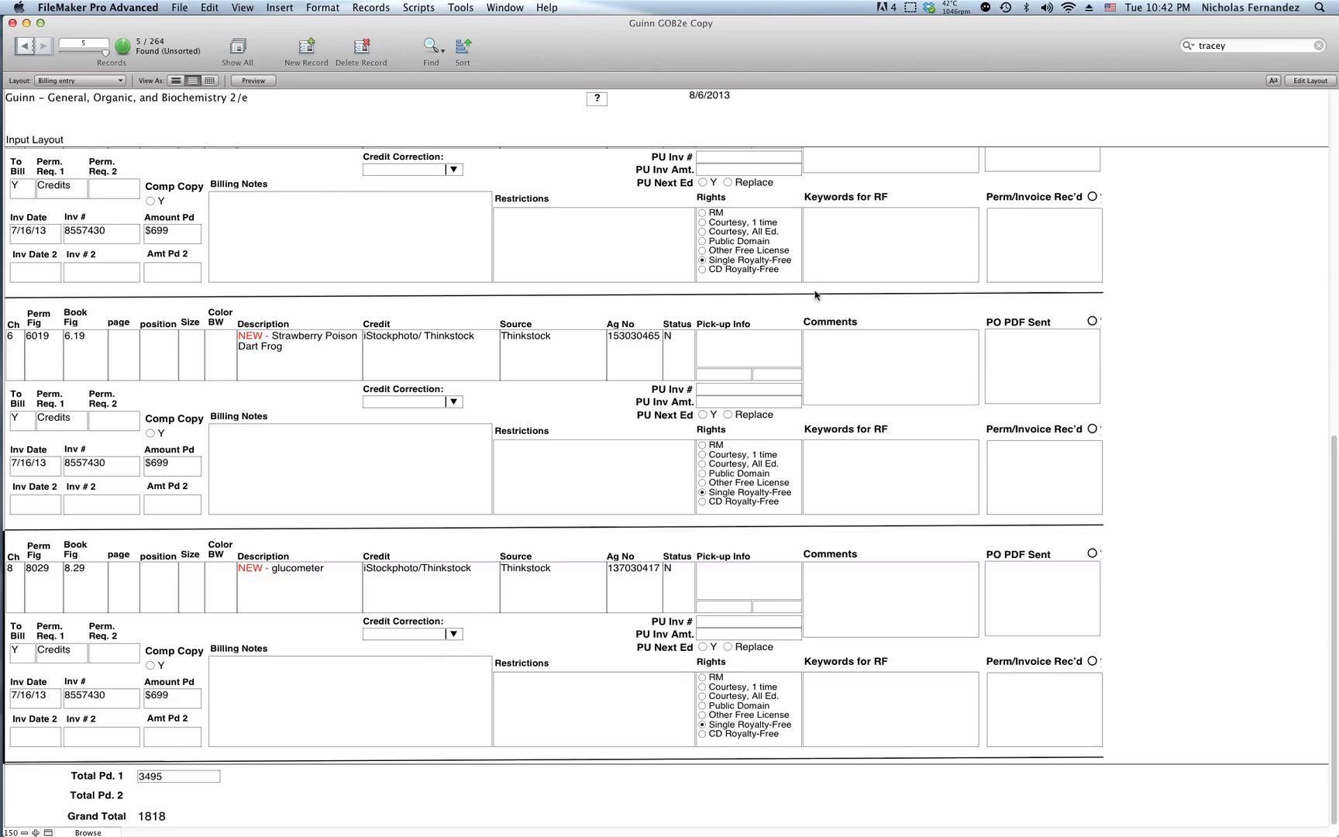
# Insert the Thinkstock 7.16.13 invoice PDF into the balanced rock record's Perm/Invoice Rec'd field, storing only a reference to the file
pyautogui.scroll(5, 953, 287)
pyautogui.scroll(4, 974, 278)
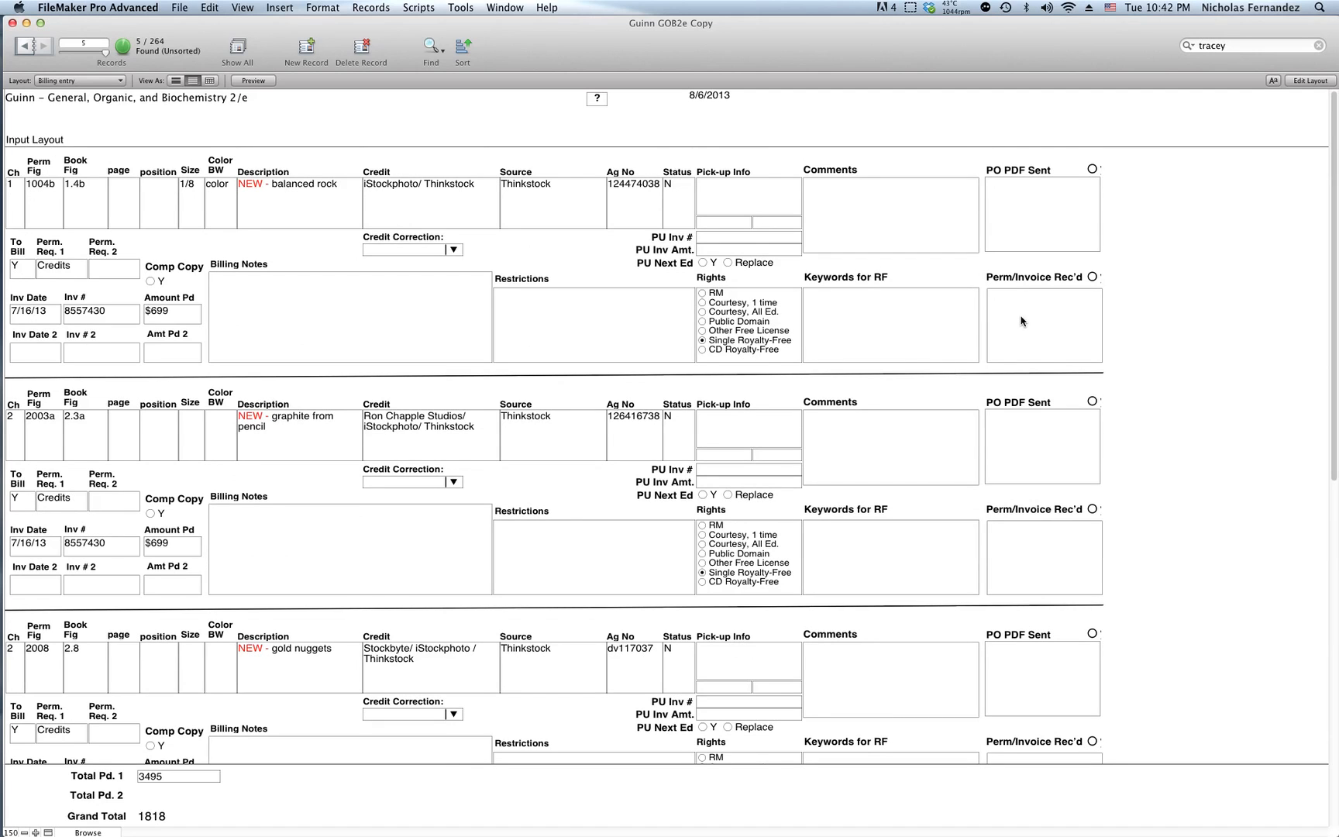
pyautogui.click(1020, 321)
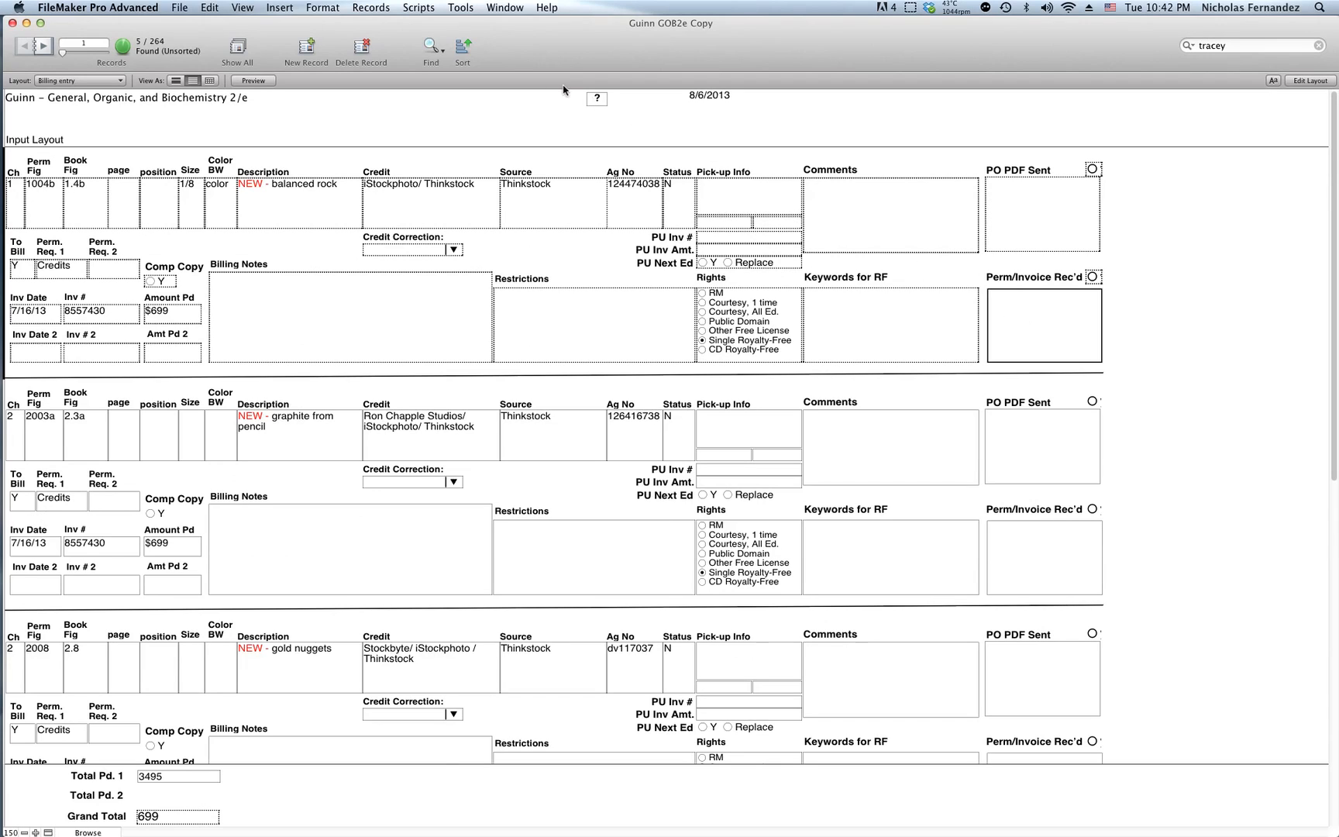
pyautogui.click(293, 9)
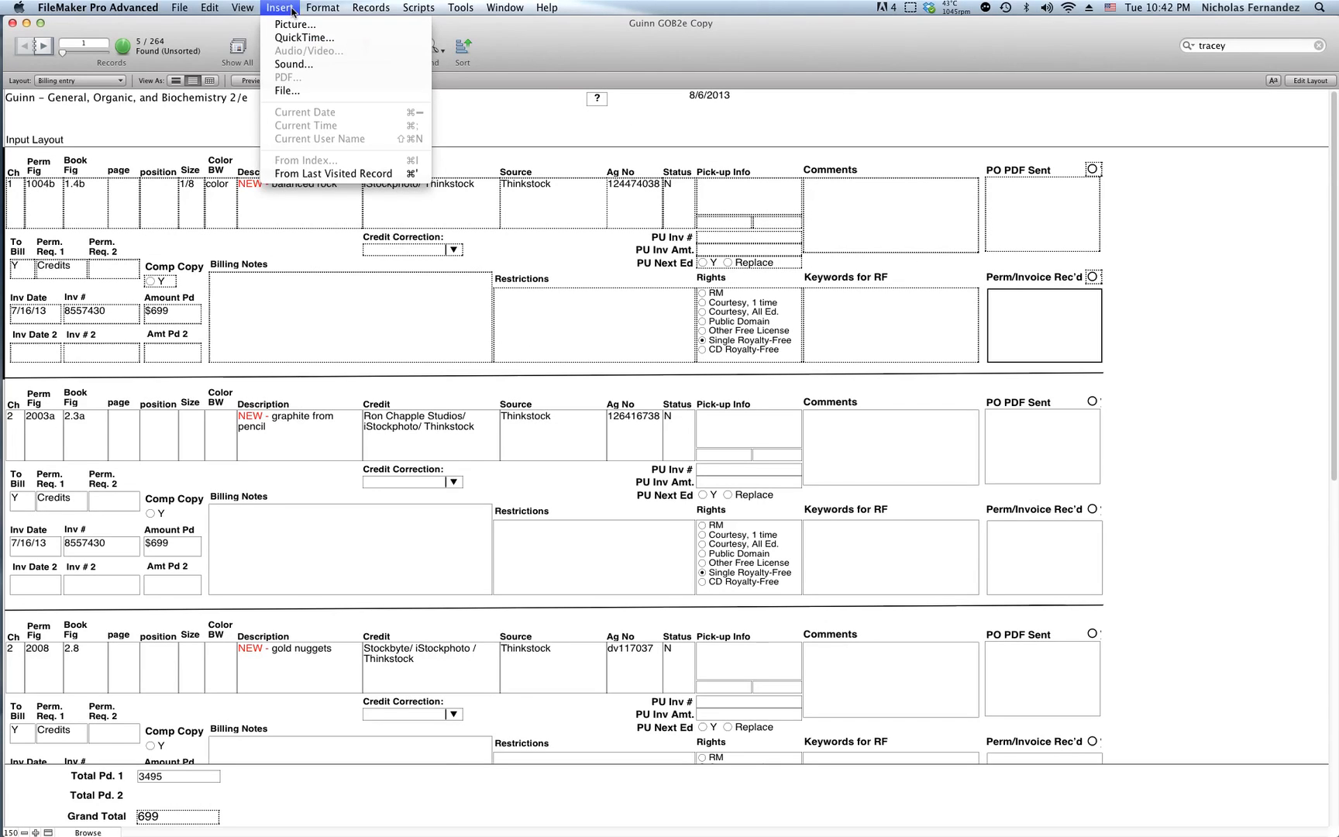
pyautogui.click(287, 91)
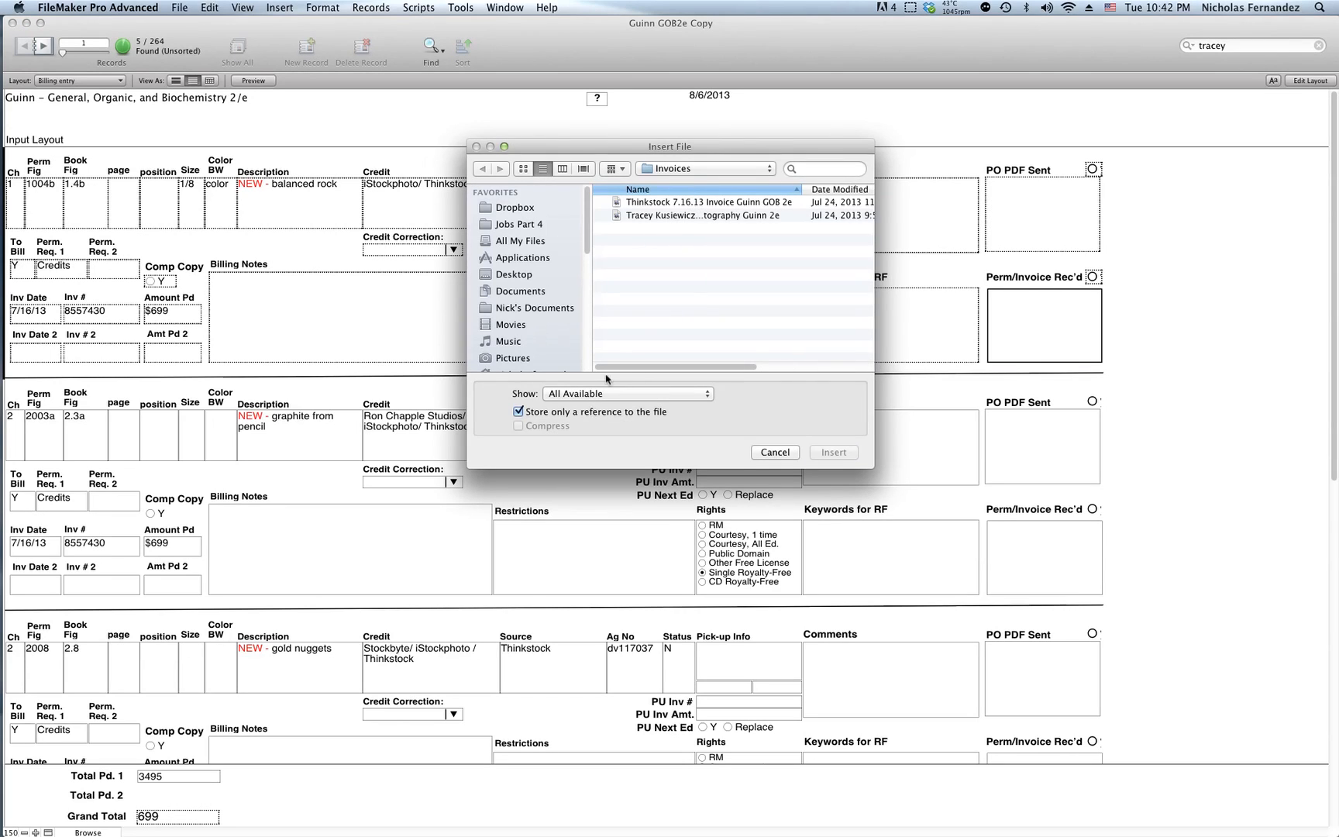
pyautogui.doubleClick(695, 205)
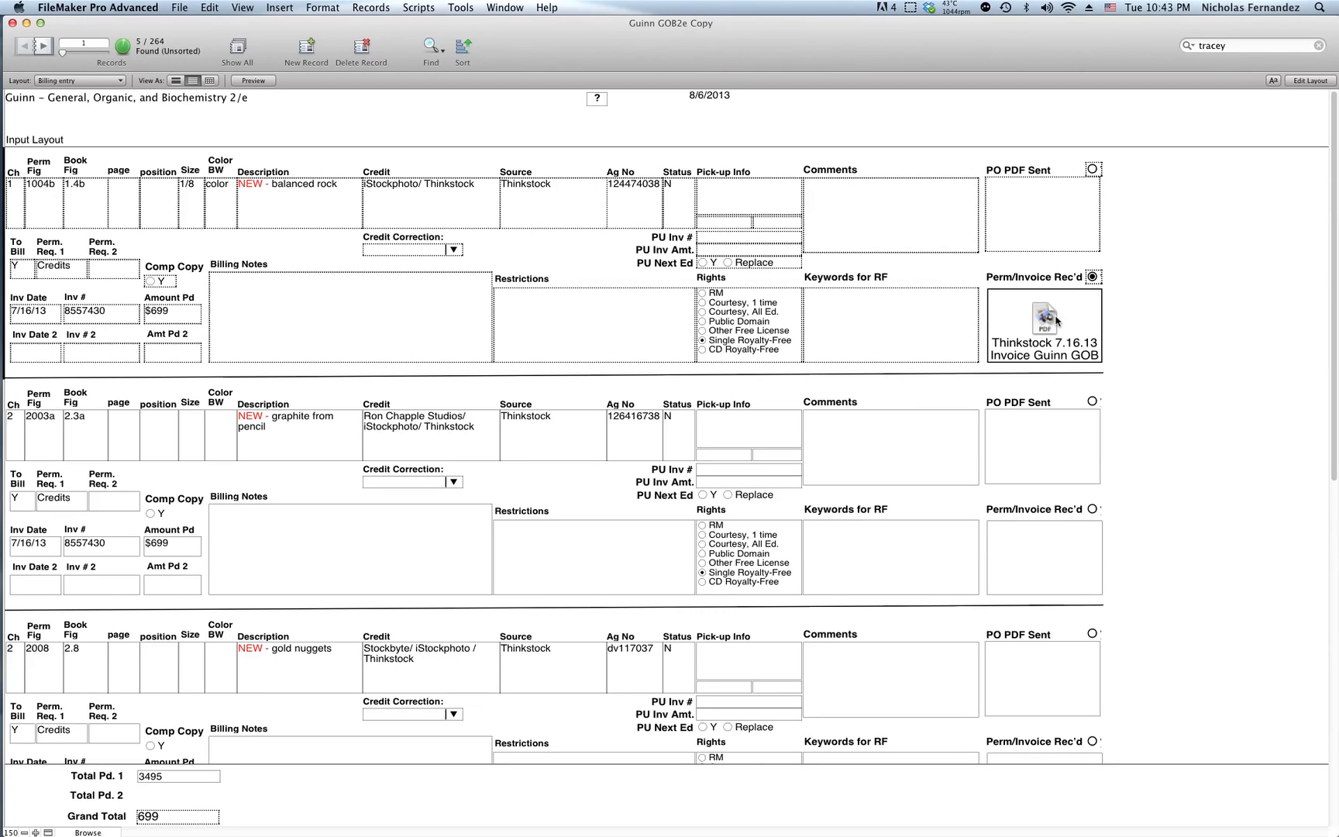
# Replace the Perm/Invoice Rec'd contents in all found Thinkstock records with the current record's invoice file
pyautogui.press('super+equal')
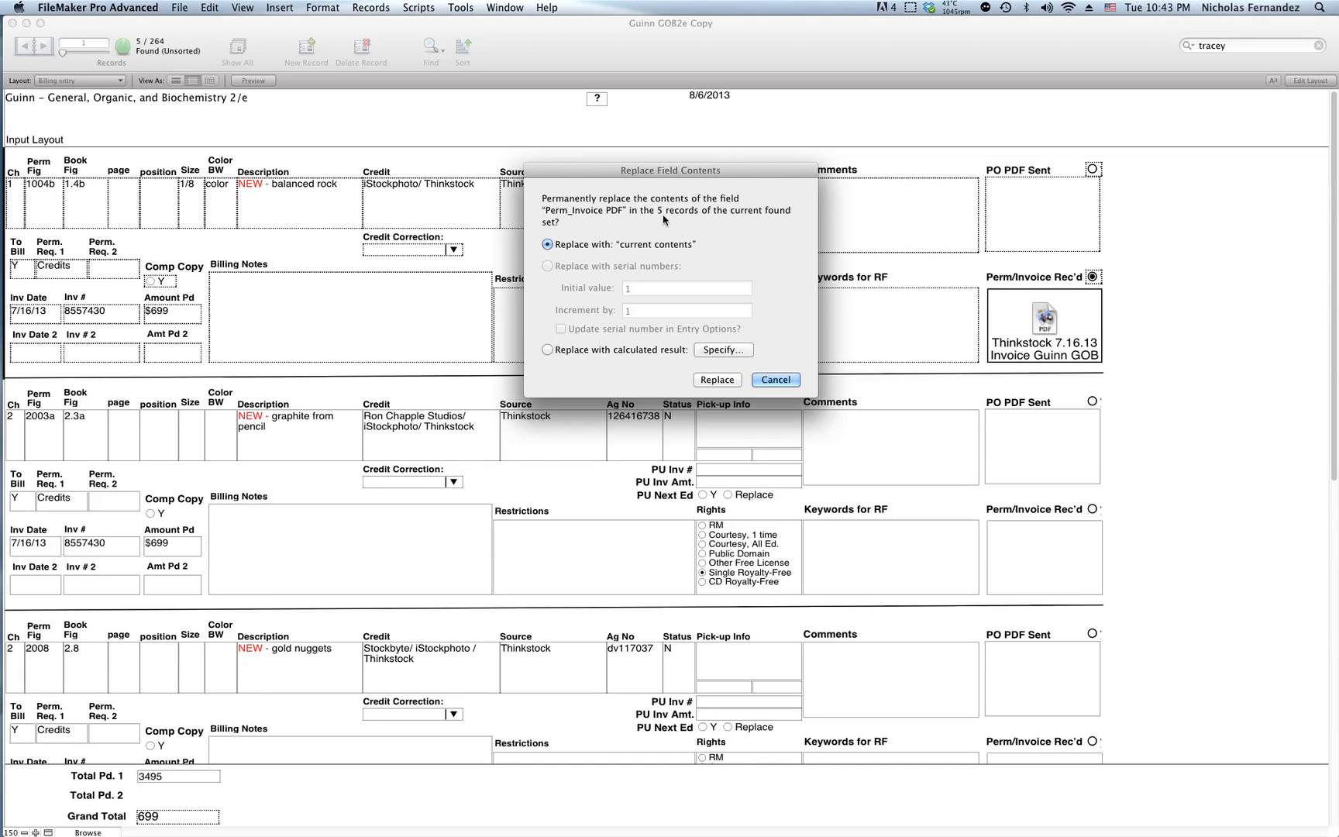
pyautogui.click(718, 380)
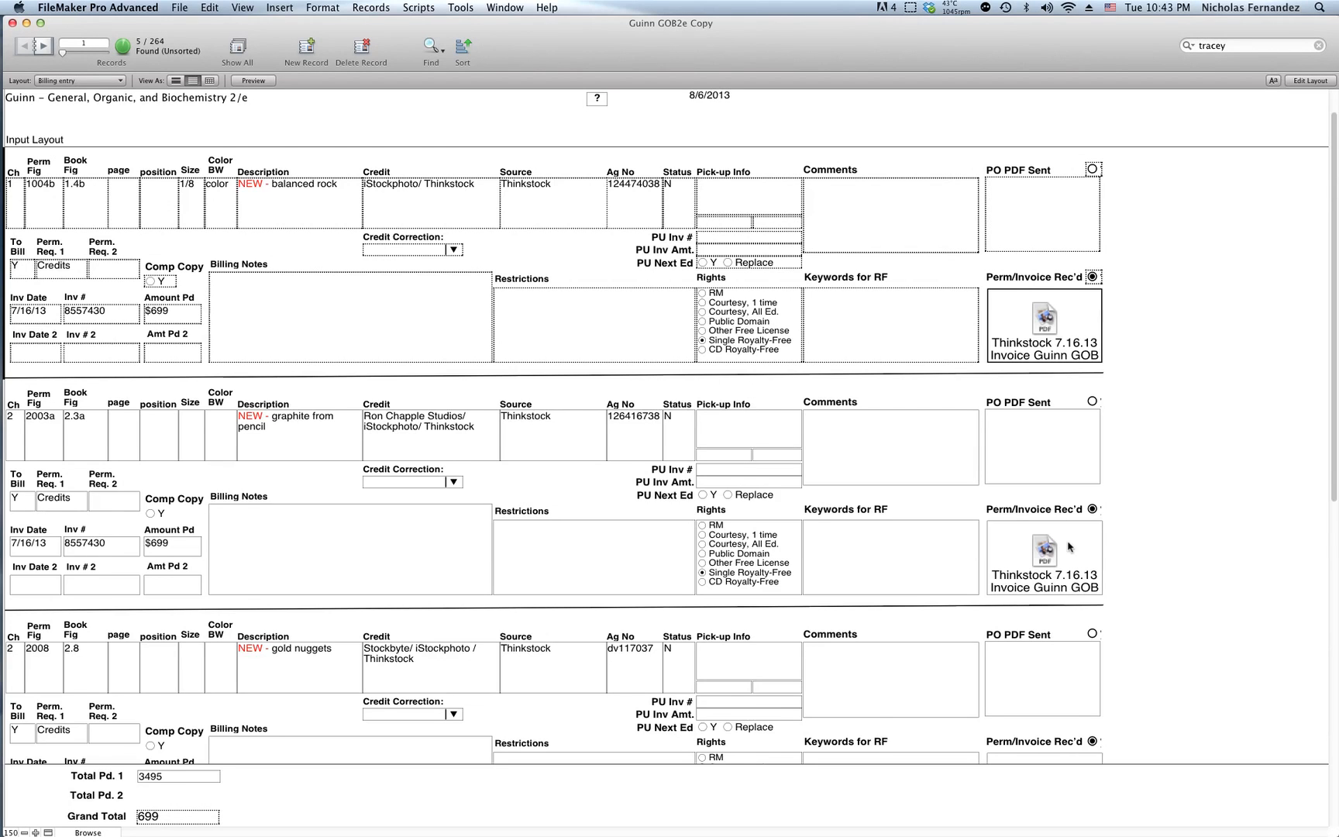
# Open the invoice PDF referenced in the Strawberry Poison Dart Frog record to check it, and close it
pyautogui.scroll(-10, 1068, 546)
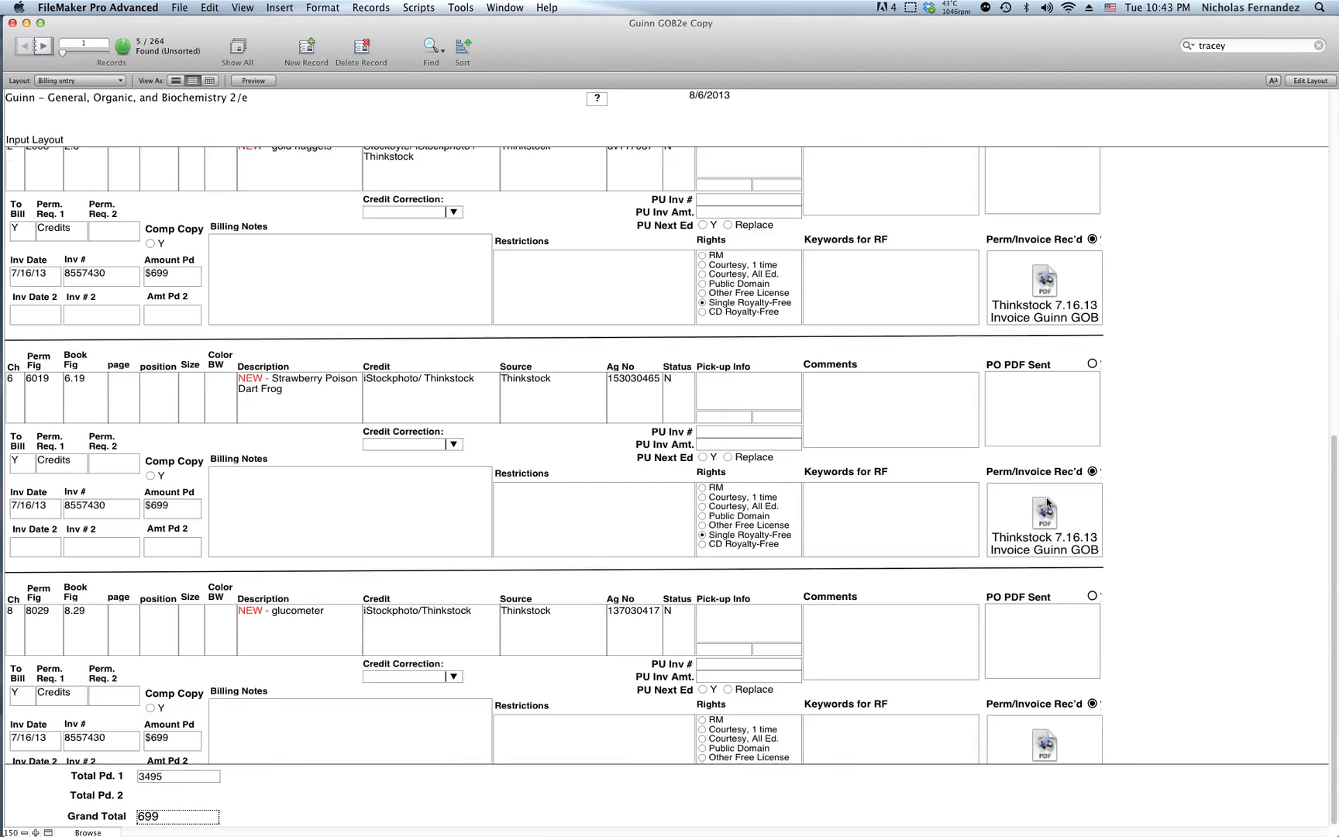
pyautogui.click(1044, 470)
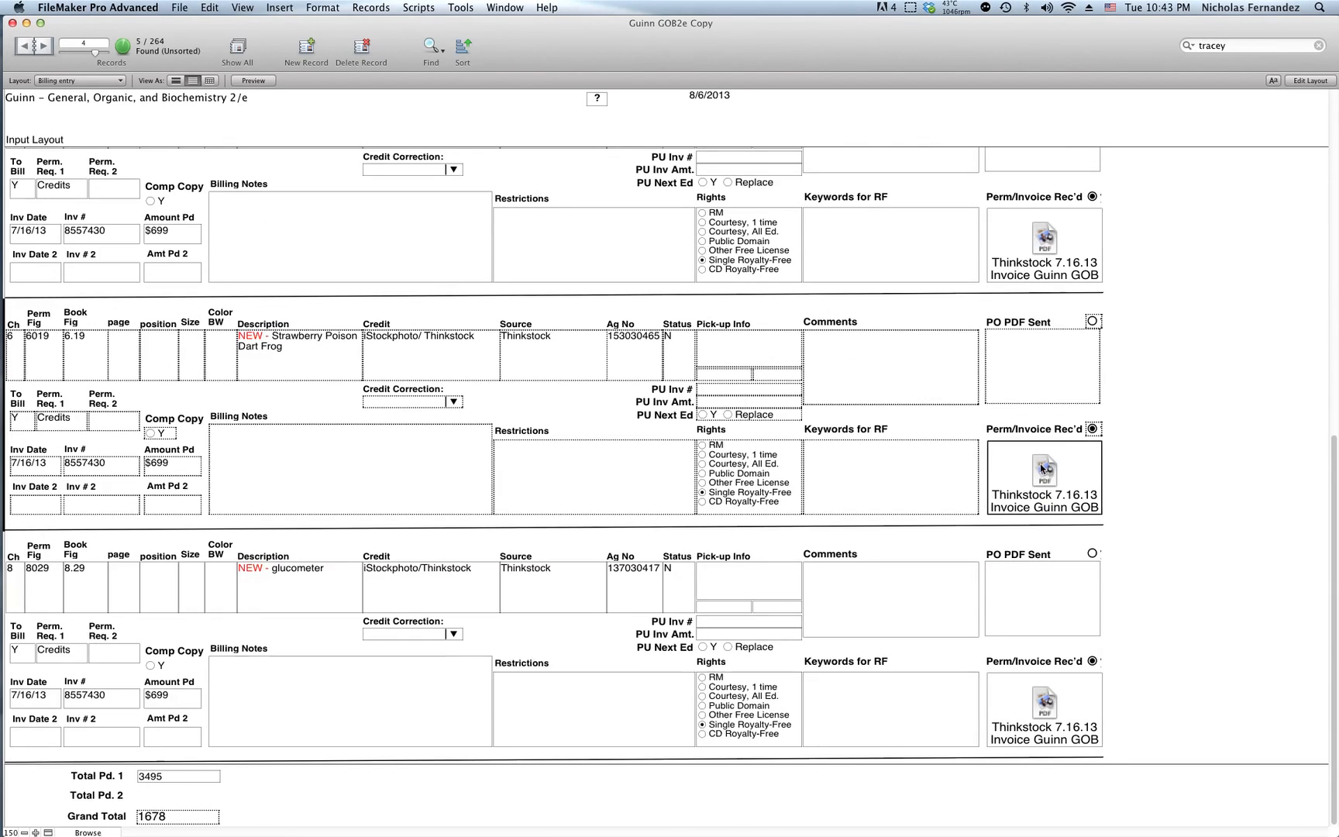
pyautogui.doubleClick(1033, 469)
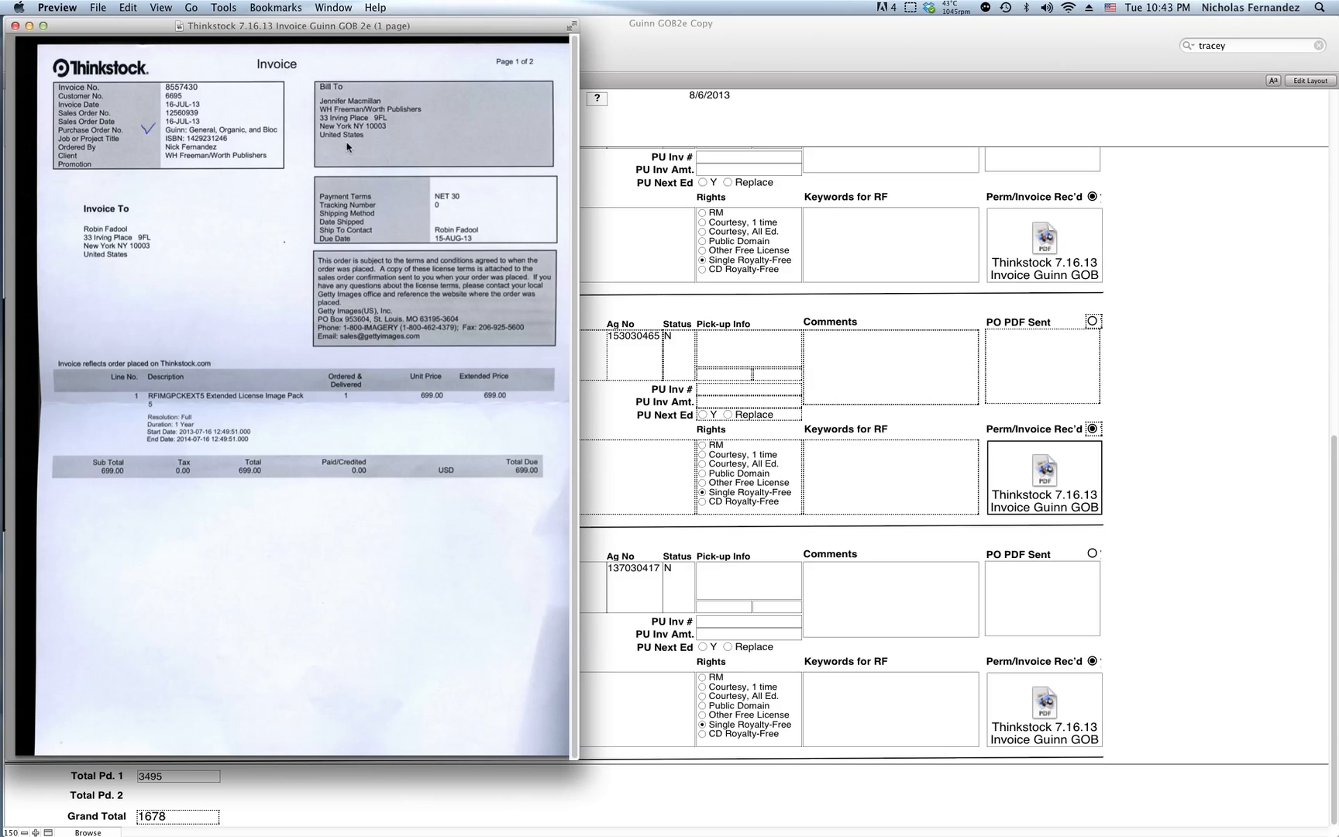
pyautogui.press('super+w')
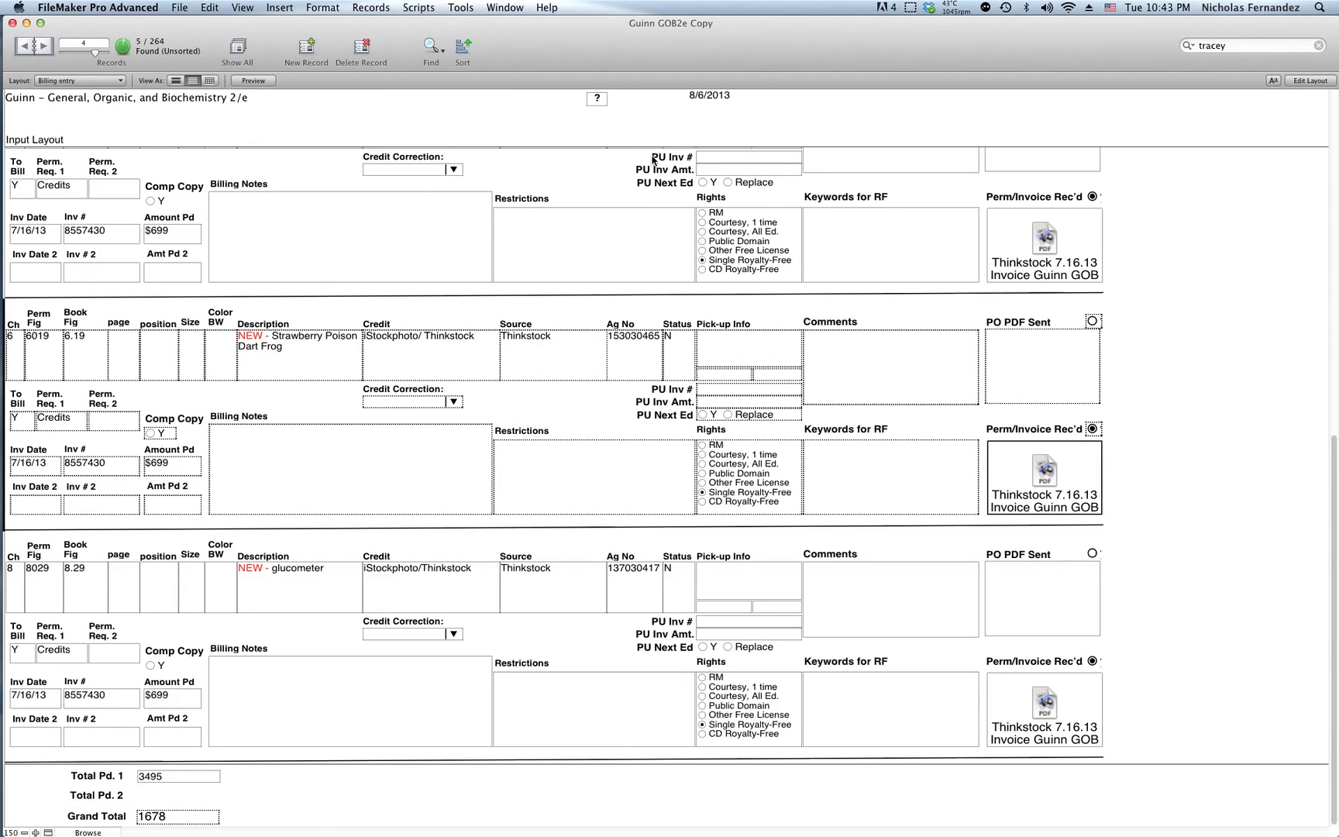
# Show all records and find those with the Perm/Invoice Rec'd option marked
pyautogui.click(240, 48)
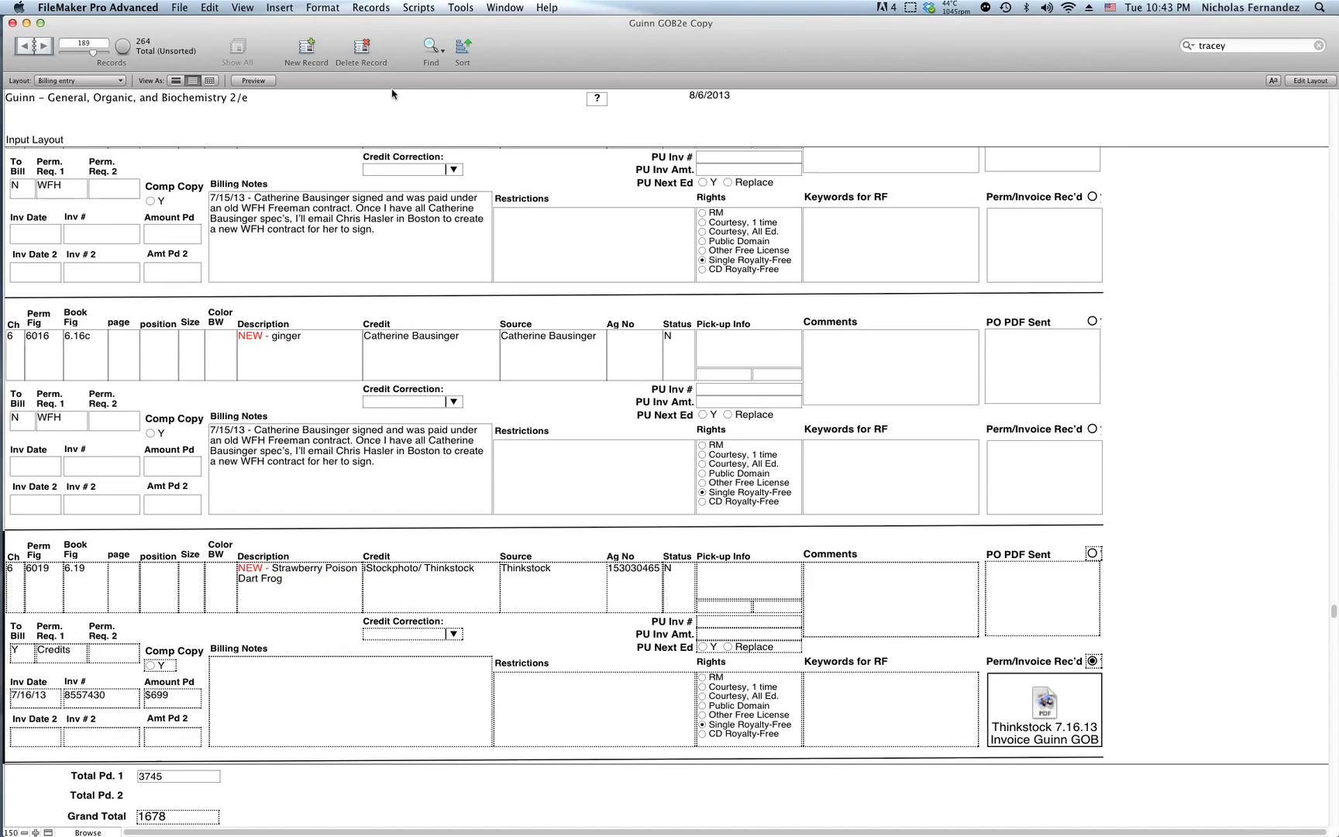
pyautogui.click(589, 245)
pyautogui.scroll(4, 482, 112)
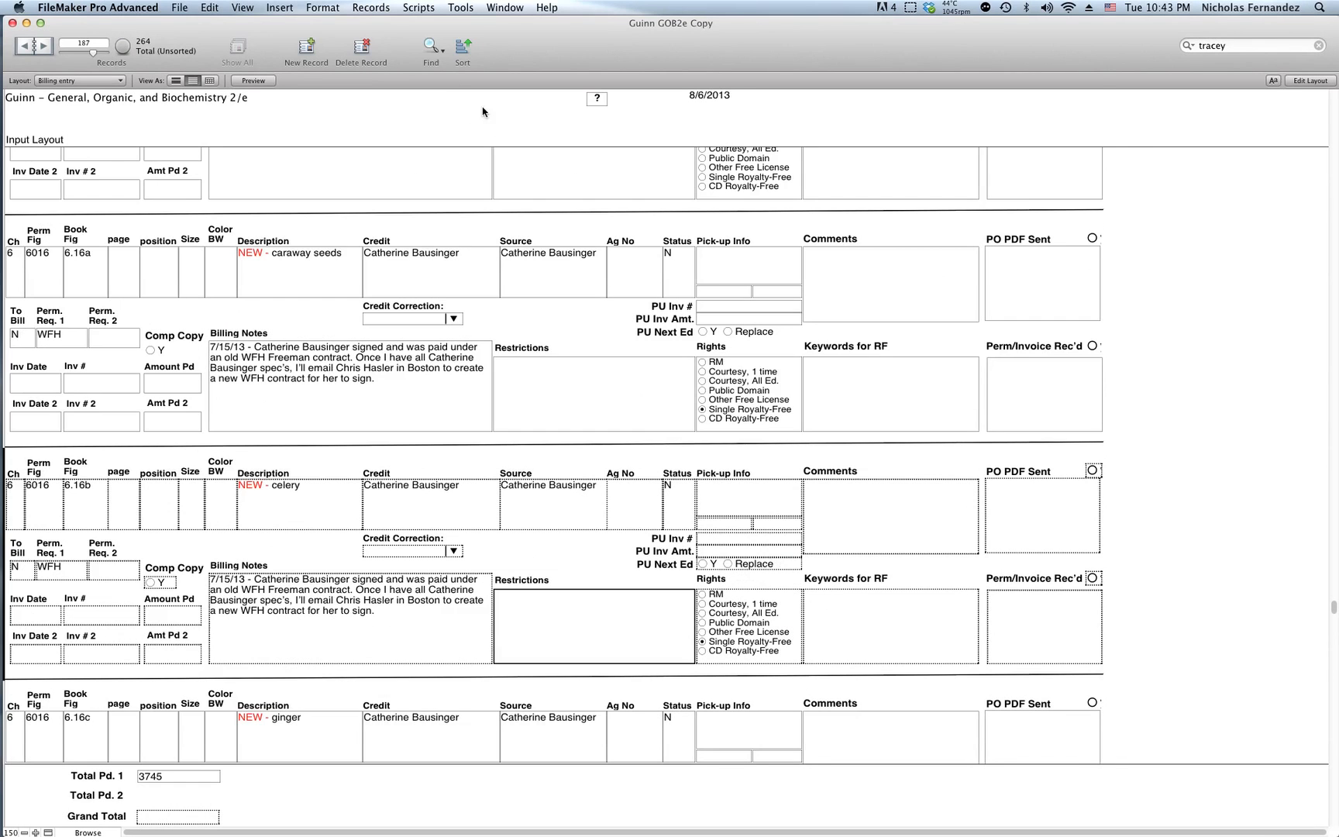
pyautogui.click(431, 48)
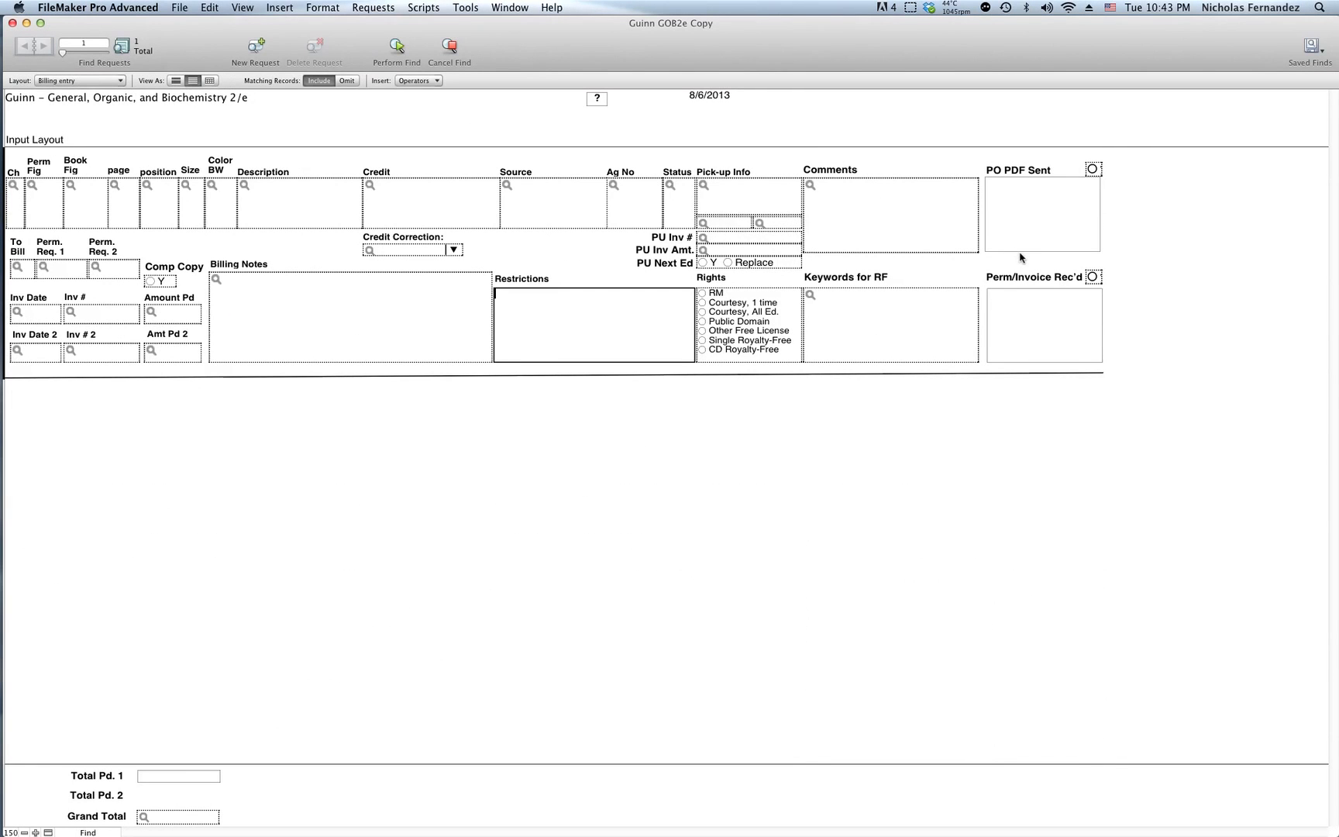
pyautogui.click(1093, 277)
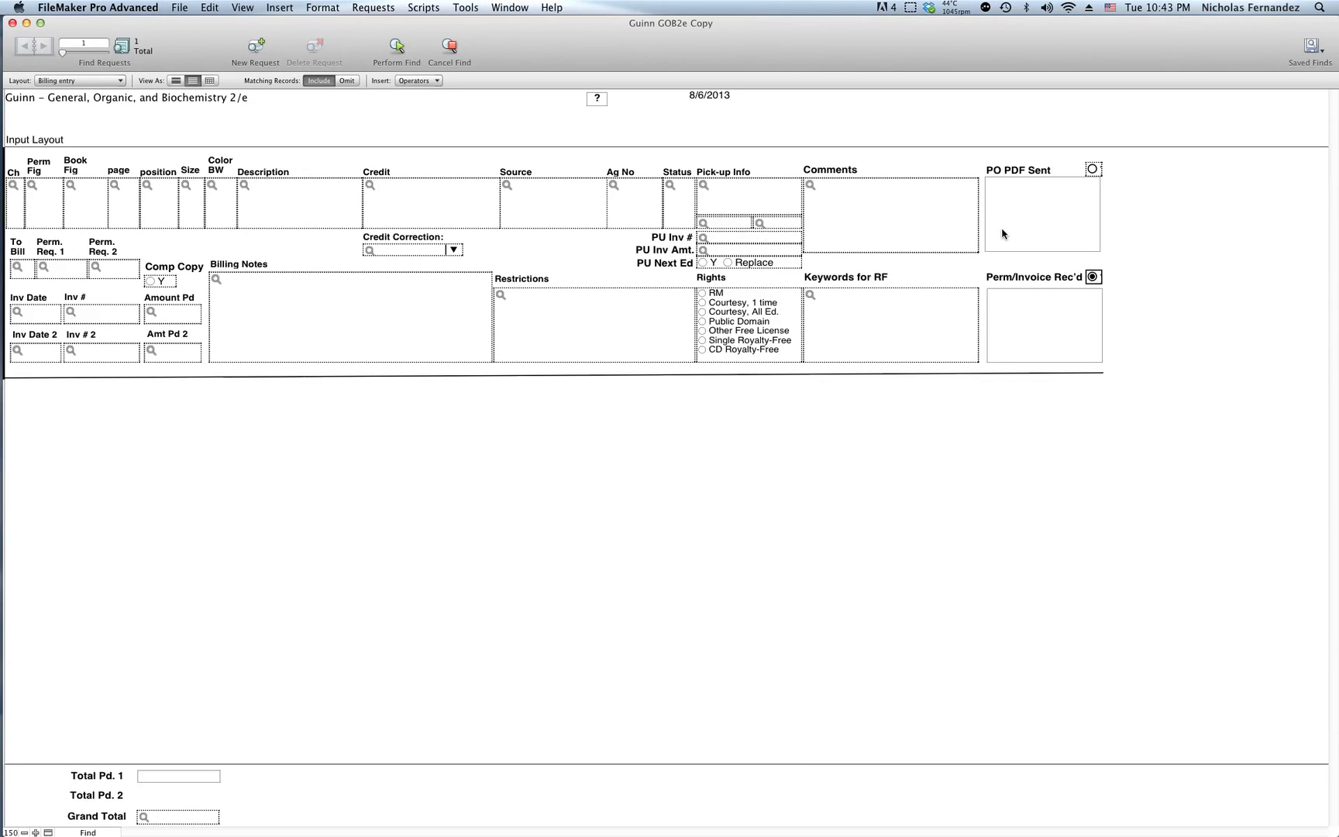
pyautogui.click(935, 230)
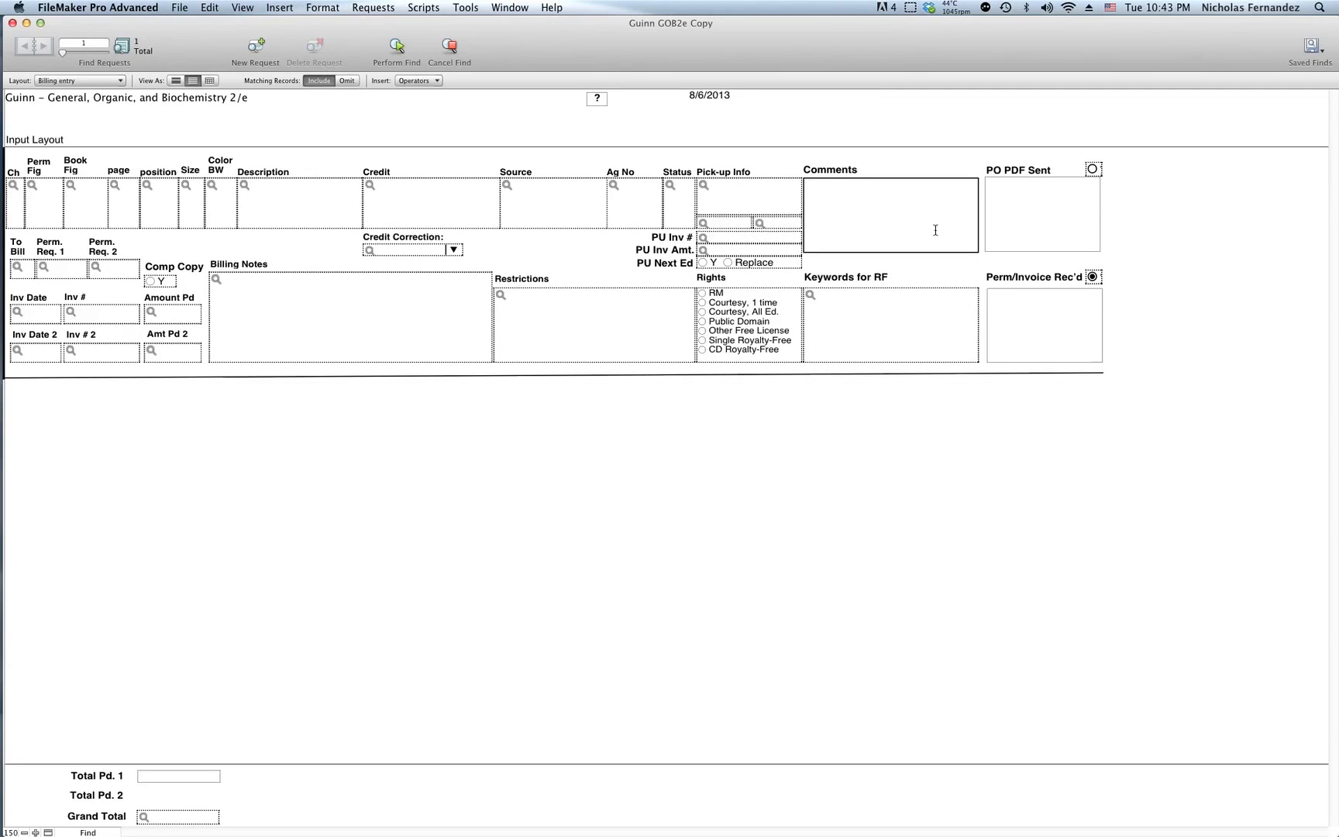
pyautogui.click(398, 48)
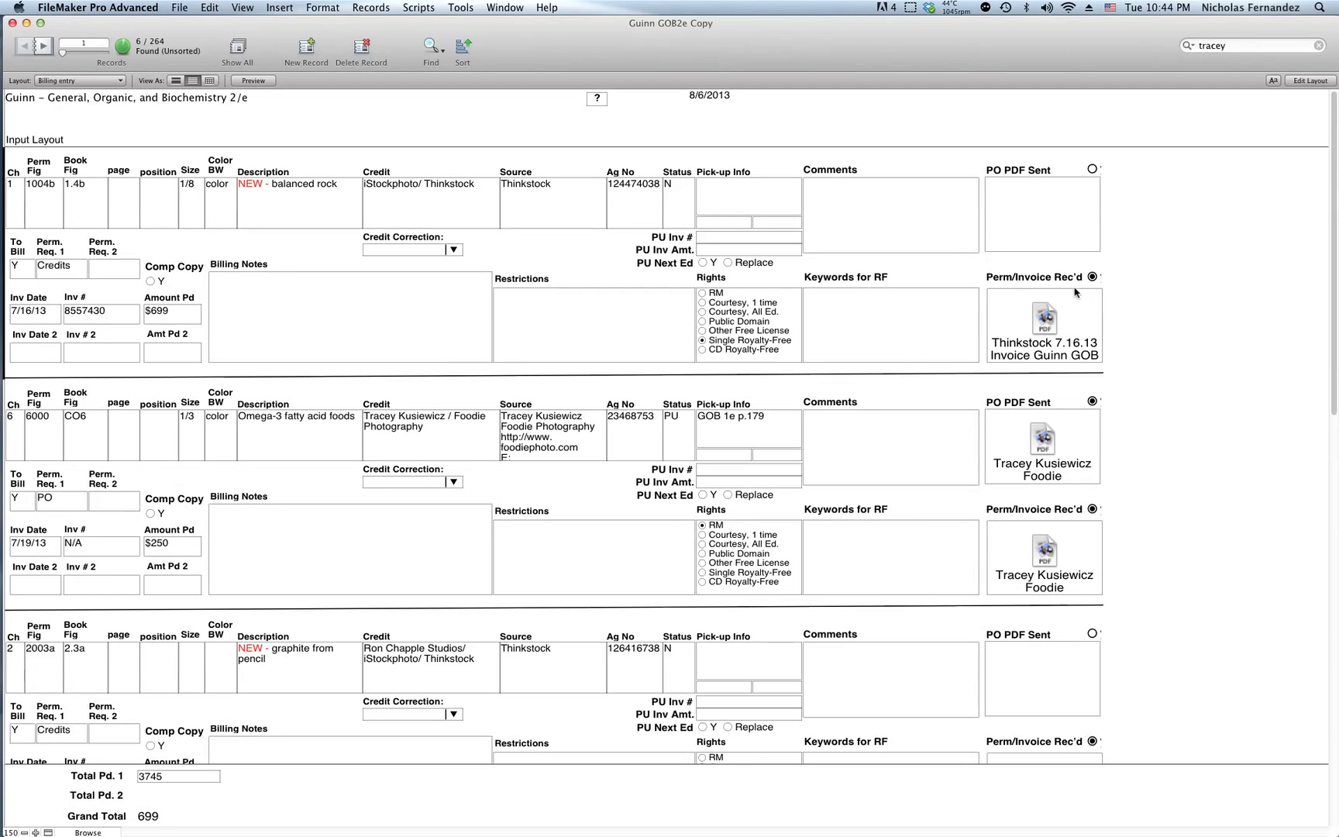
# Review the found records' attached PO and invoice files, and show all records again
pyautogui.scroll(-4, 1059, 320)
pyautogui.scroll(-3, 1060, 320)
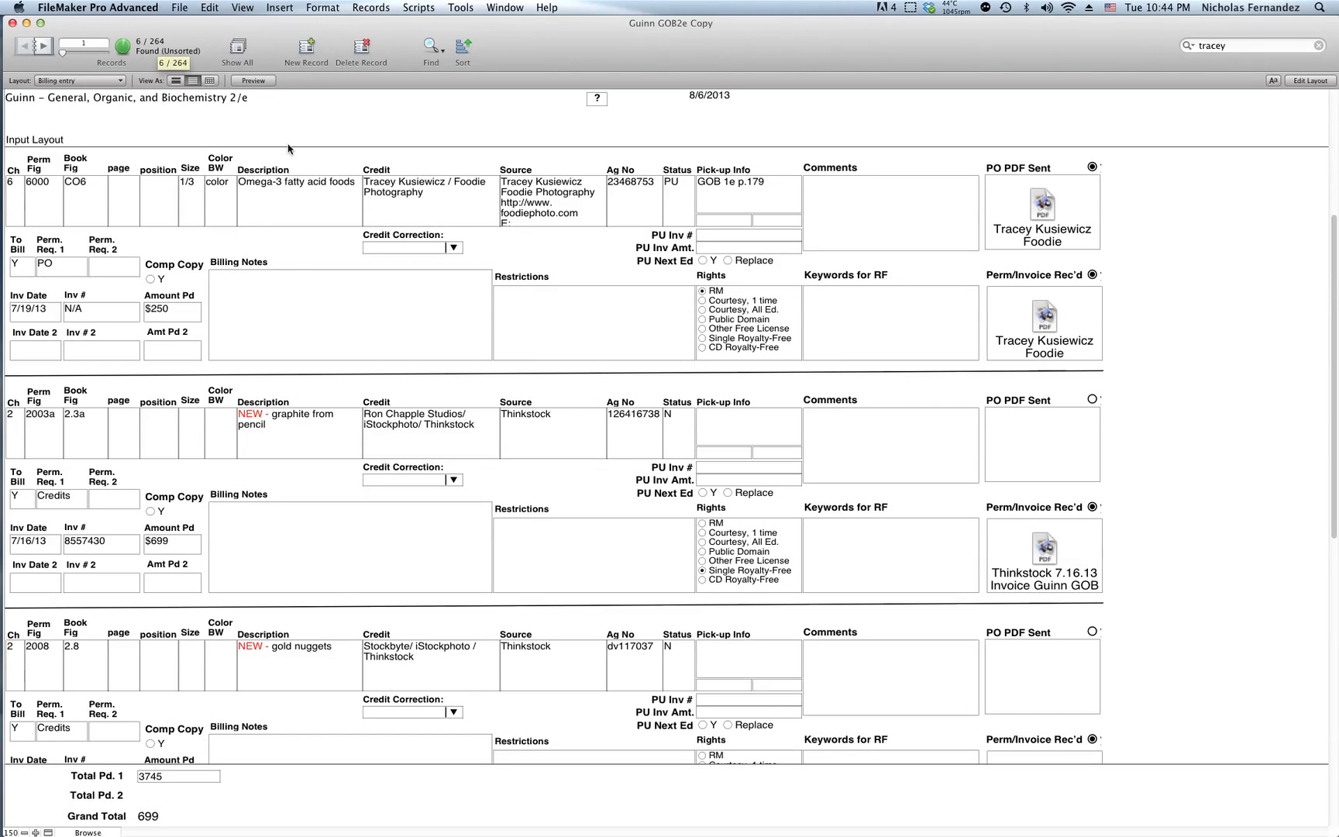
pyautogui.click(245, 50)
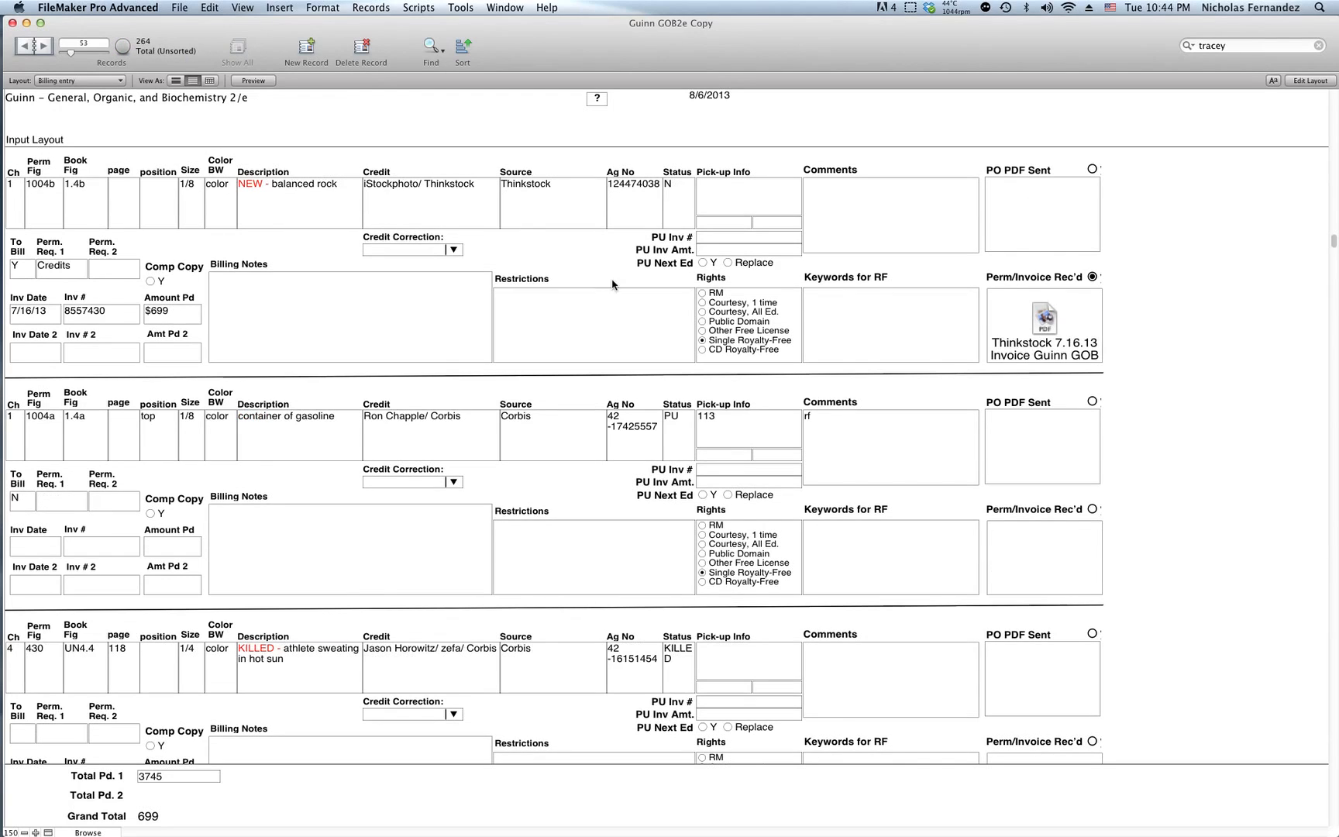